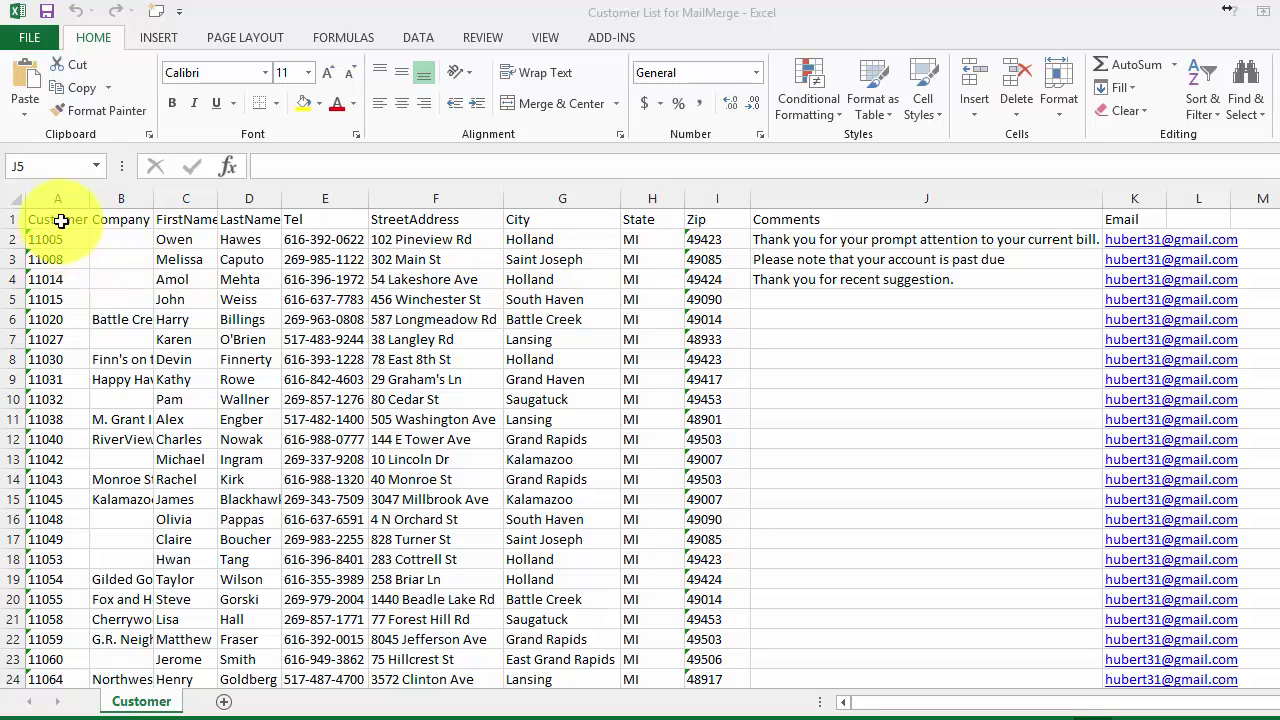
Bold the header row of the customer list in row 1.
{"action": "left_click", "coordinate": [17, 220]}
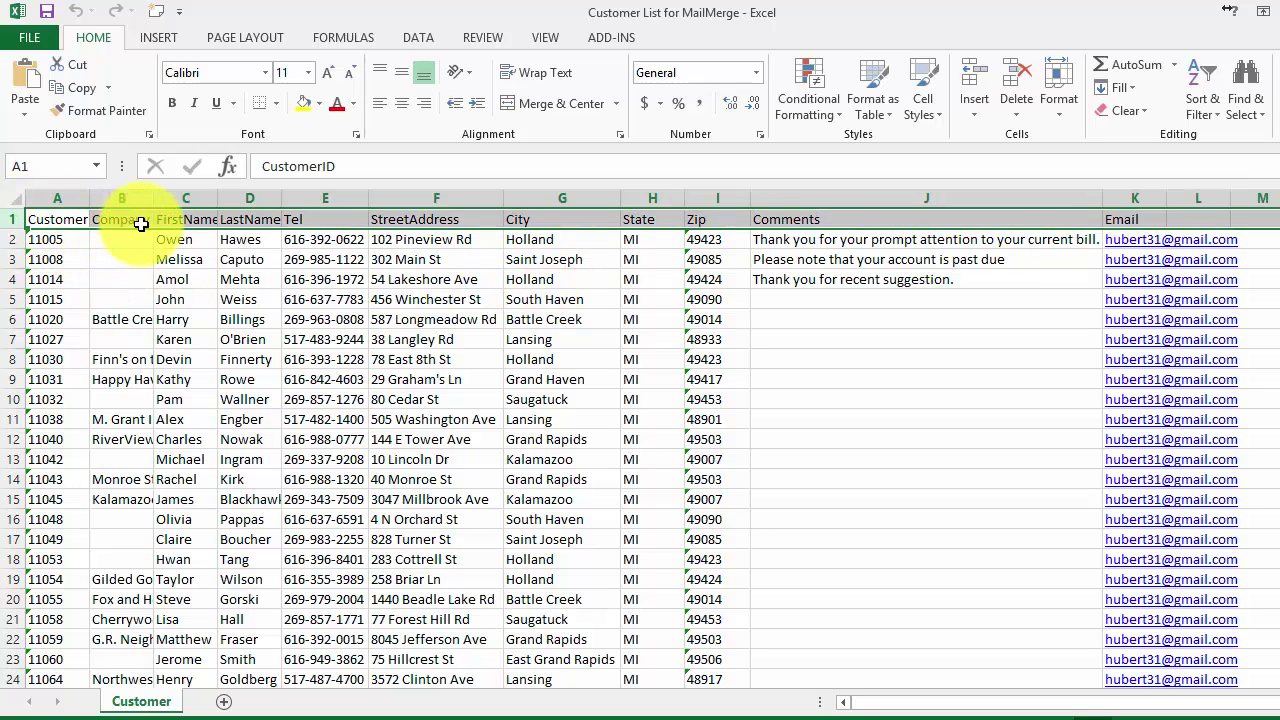
{"action": "left_click", "coordinate": [172, 103]}
{"action": "left_click", "coordinate": [182, 257]}
{"action": "left_click", "coordinate": [182, 221]}
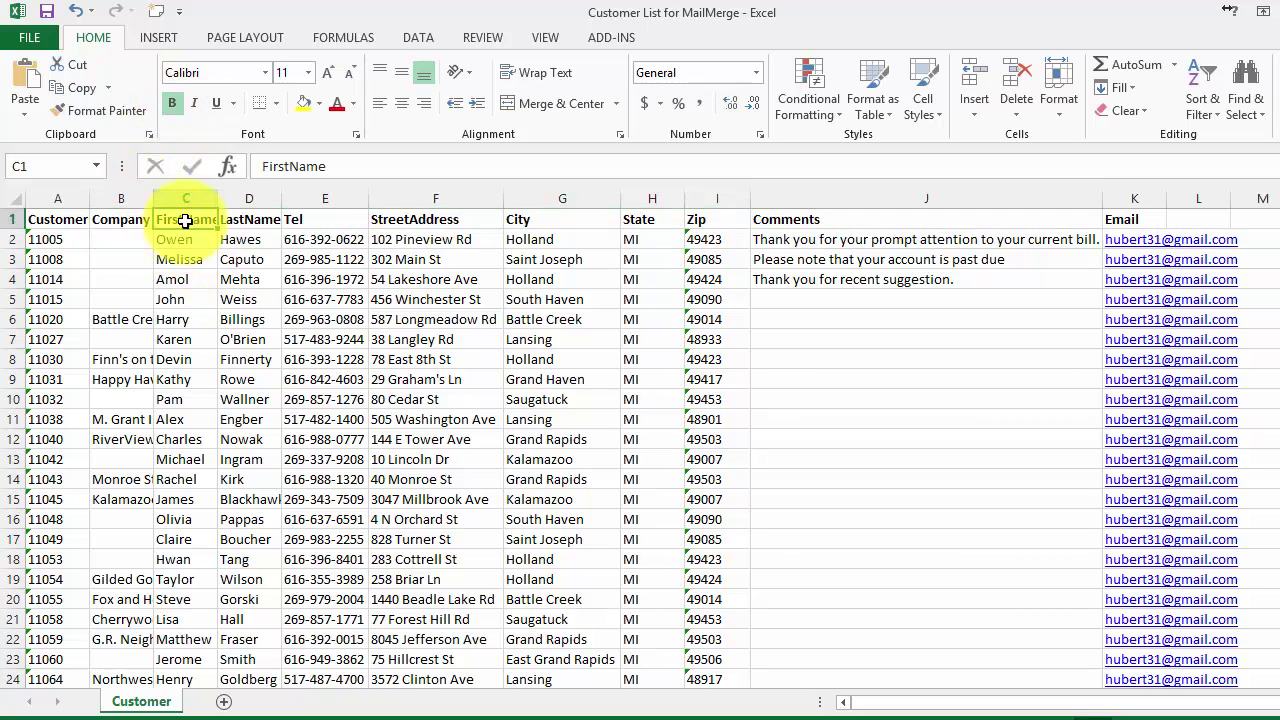
Examine the customer list's column headers and its records, from the name, telephone and company fields through the comments and e-mail columns.
{"action": "left_click", "coordinate": [251, 222]}
{"action": "left_click", "coordinate": [255, 278]}
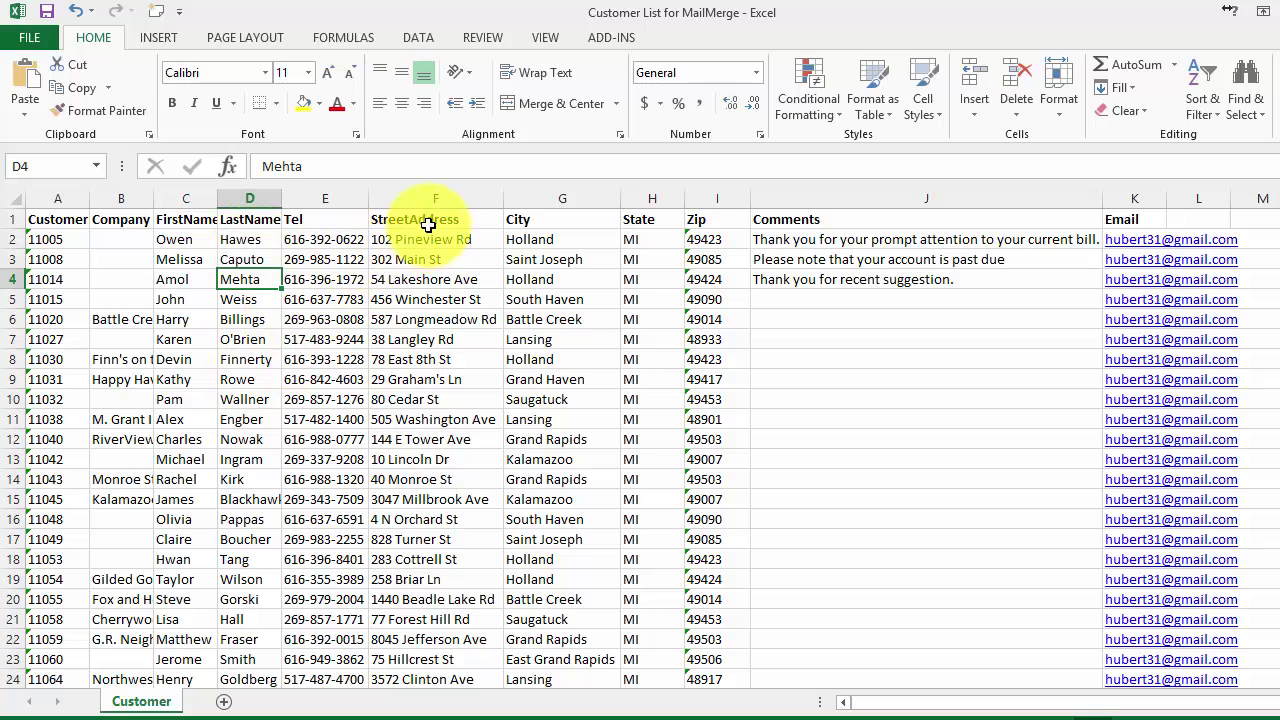
{"action": "left_click", "coordinate": [312, 218]}
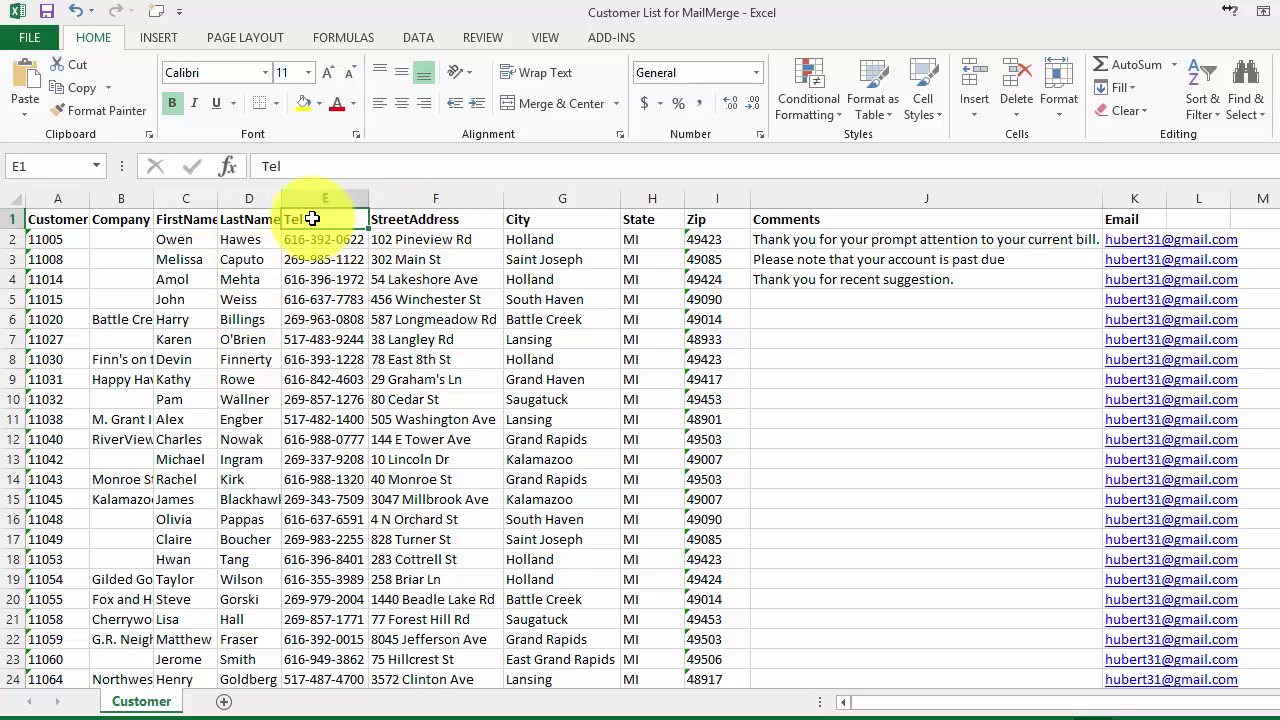
{"action": "left_click", "coordinate": [250, 219]}
{"action": "left_click", "coordinate": [180, 218]}
{"action": "left_click", "coordinate": [118, 218]}
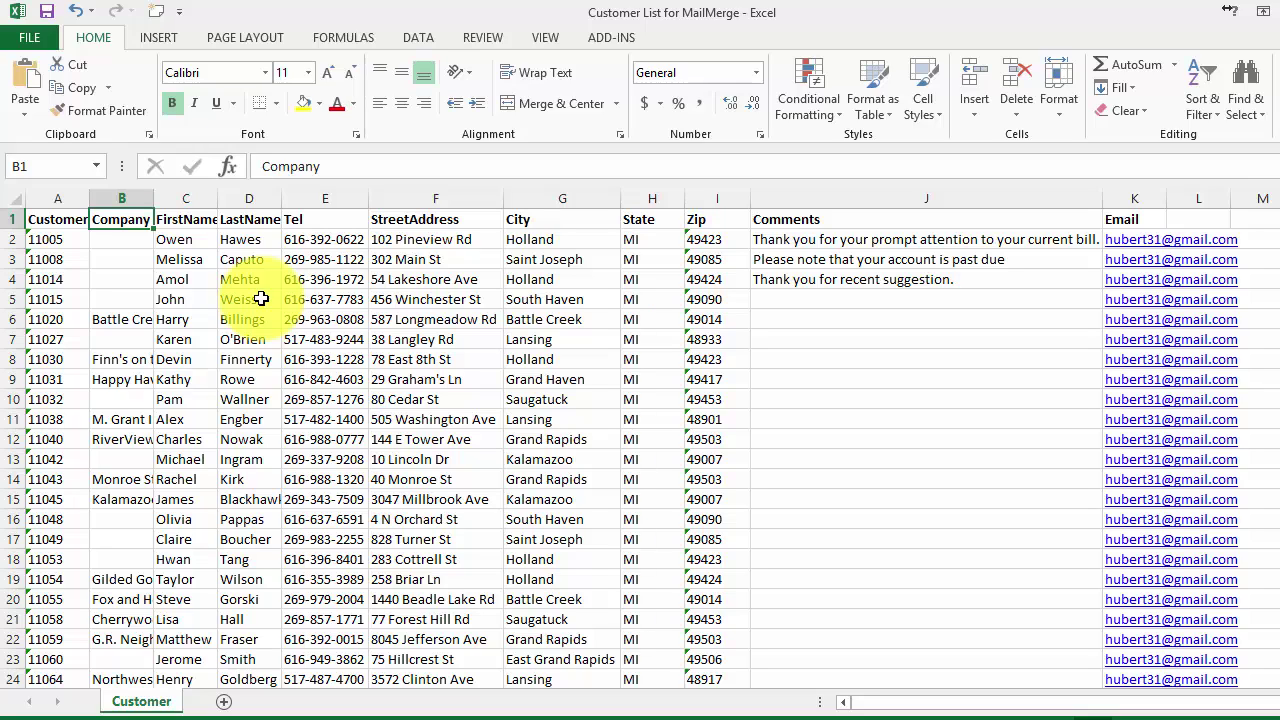
{"action": "left_click", "coordinate": [966, 319]}
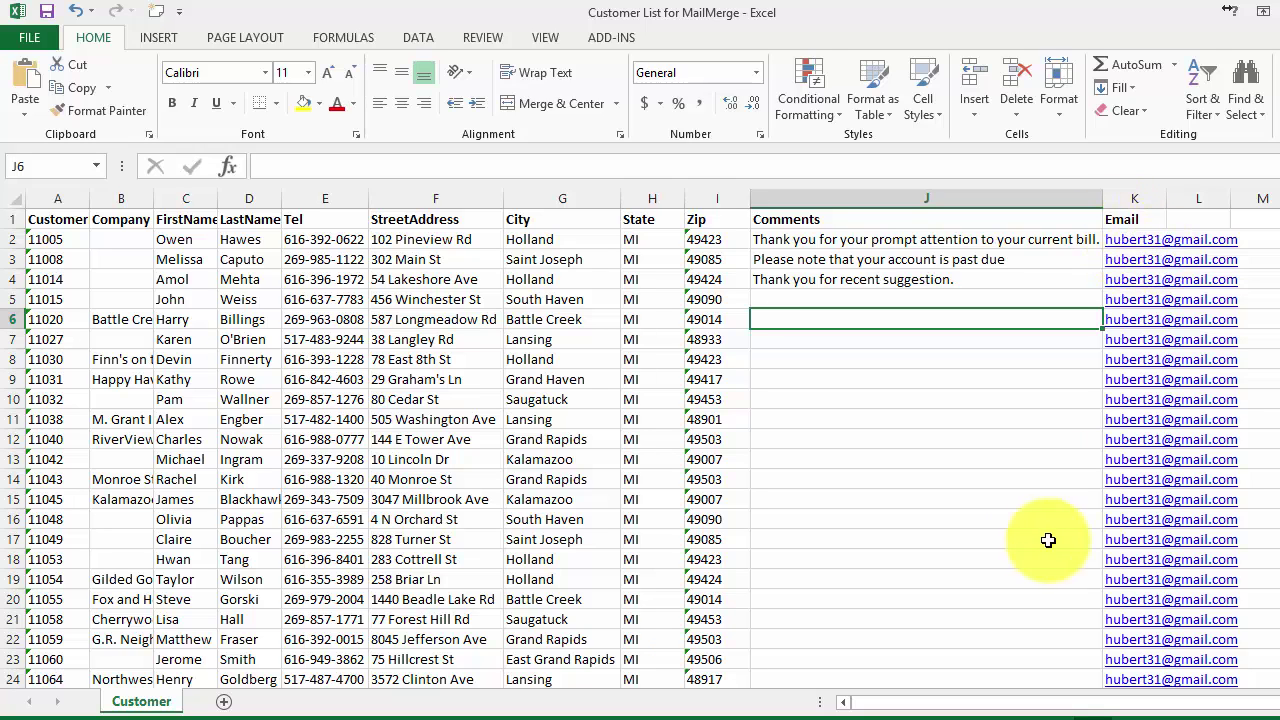
{"action": "scroll", "coordinate": [1030, 488], "scroll_direction": "down", "scroll_amount": 4}
{"action": "scroll", "coordinate": [1030, 488], "scroll_direction": "down", "scroll_amount": 4}
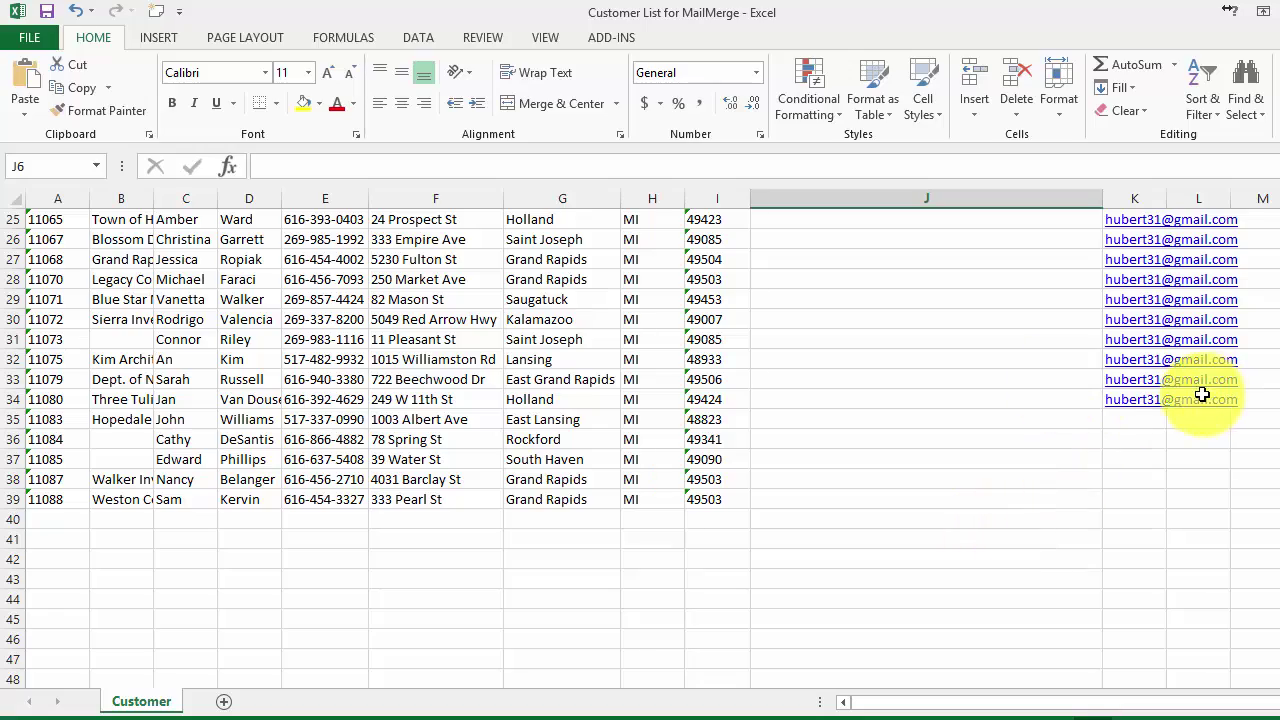
{"action": "scroll", "coordinate": [1160, 400], "scroll_direction": "up", "scroll_amount": 8}
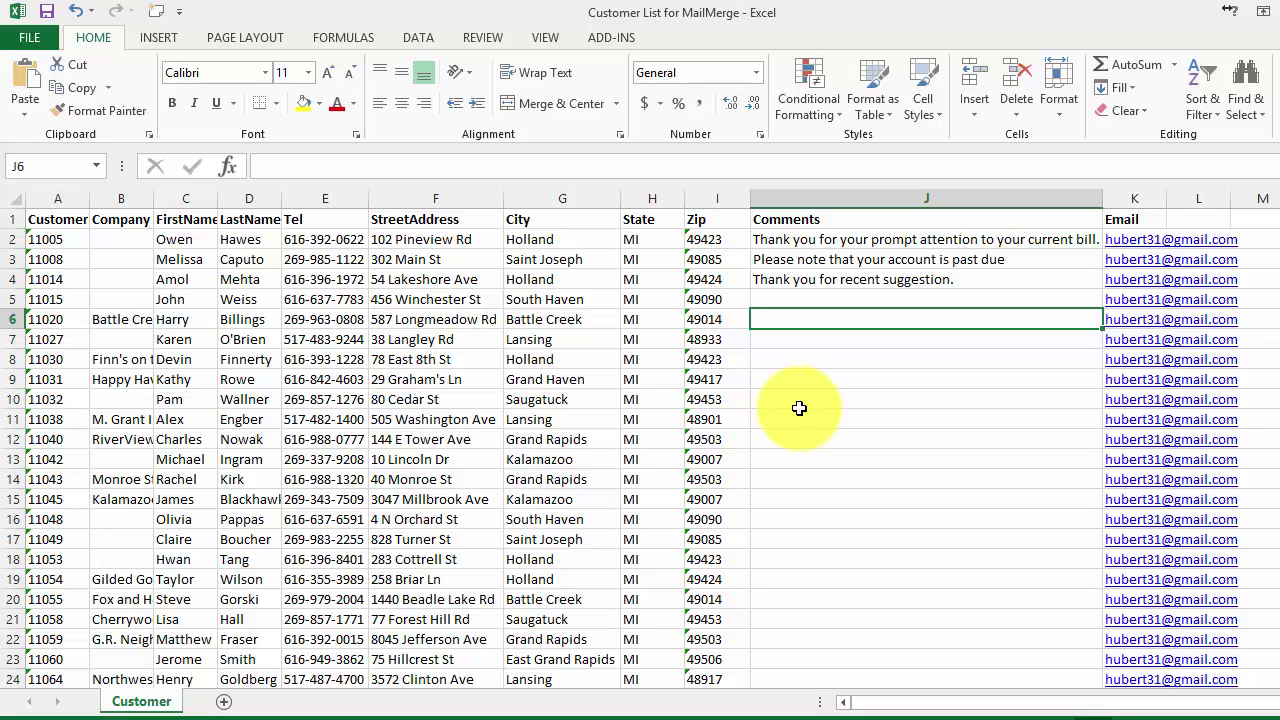
{"action": "left_click", "coordinate": [834, 420]}
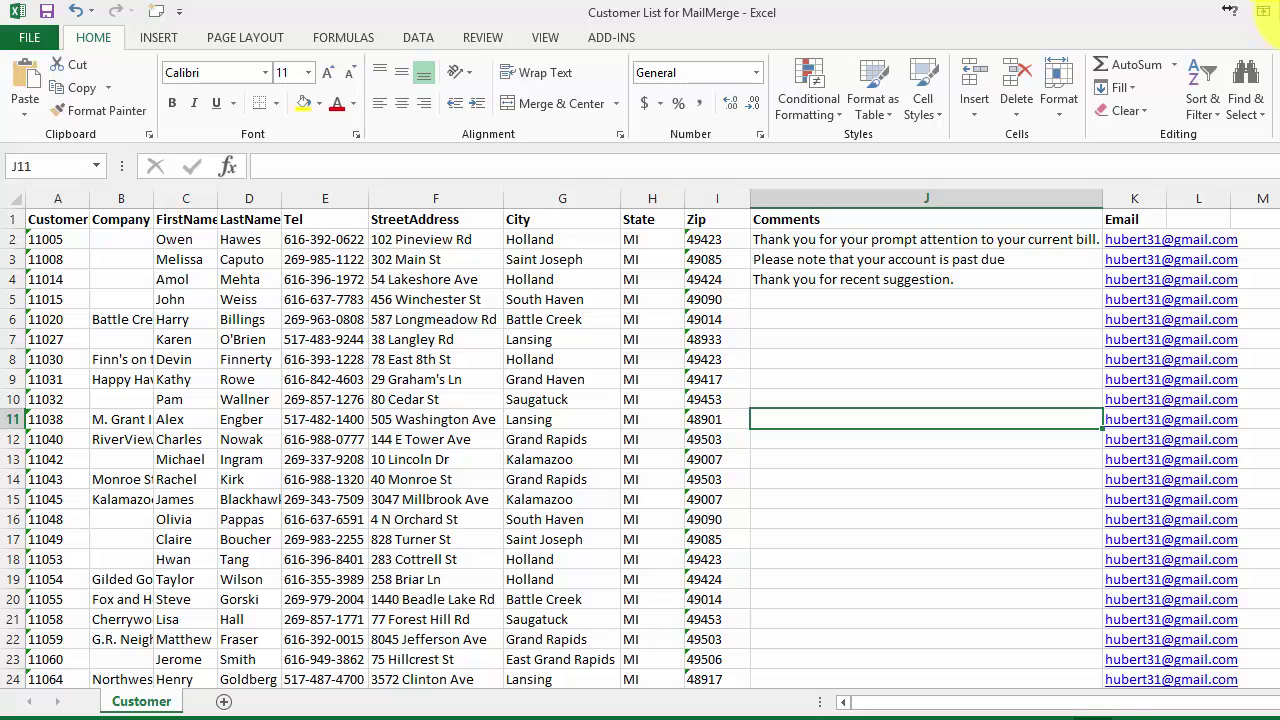
Switch to Word and create a new blank document.
{"action": "left_click", "coordinate": [1265, 12]}
{"action": "left_click", "coordinate": [601, 406]}
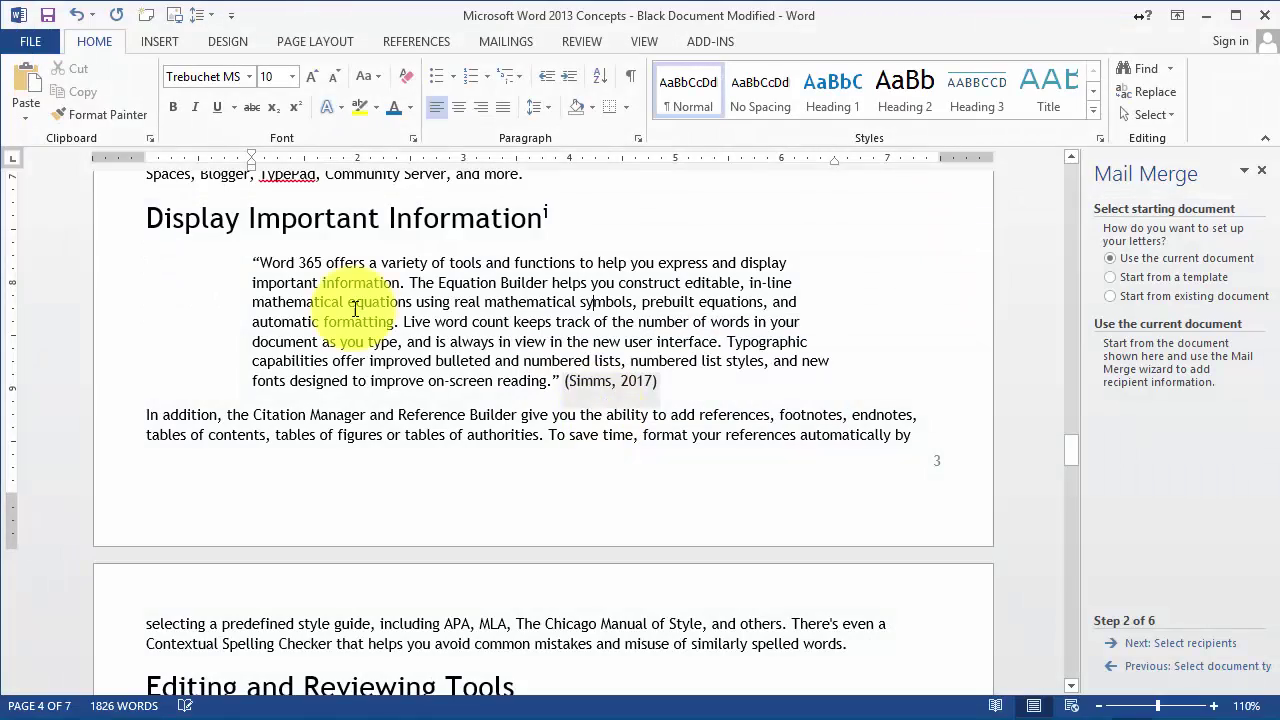
{"action": "left_click", "coordinate": [31, 41]}
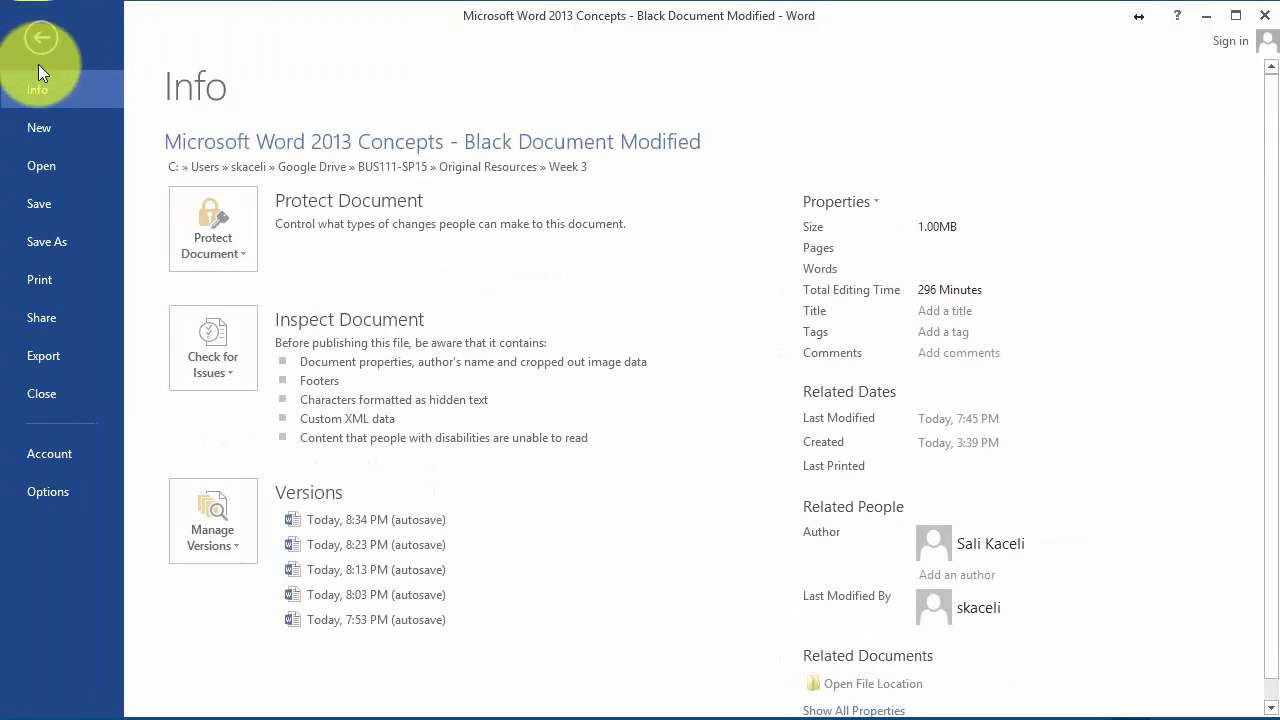
{"action": "left_click", "coordinate": [36, 127]}
{"action": "left_click", "coordinate": [254, 312]}
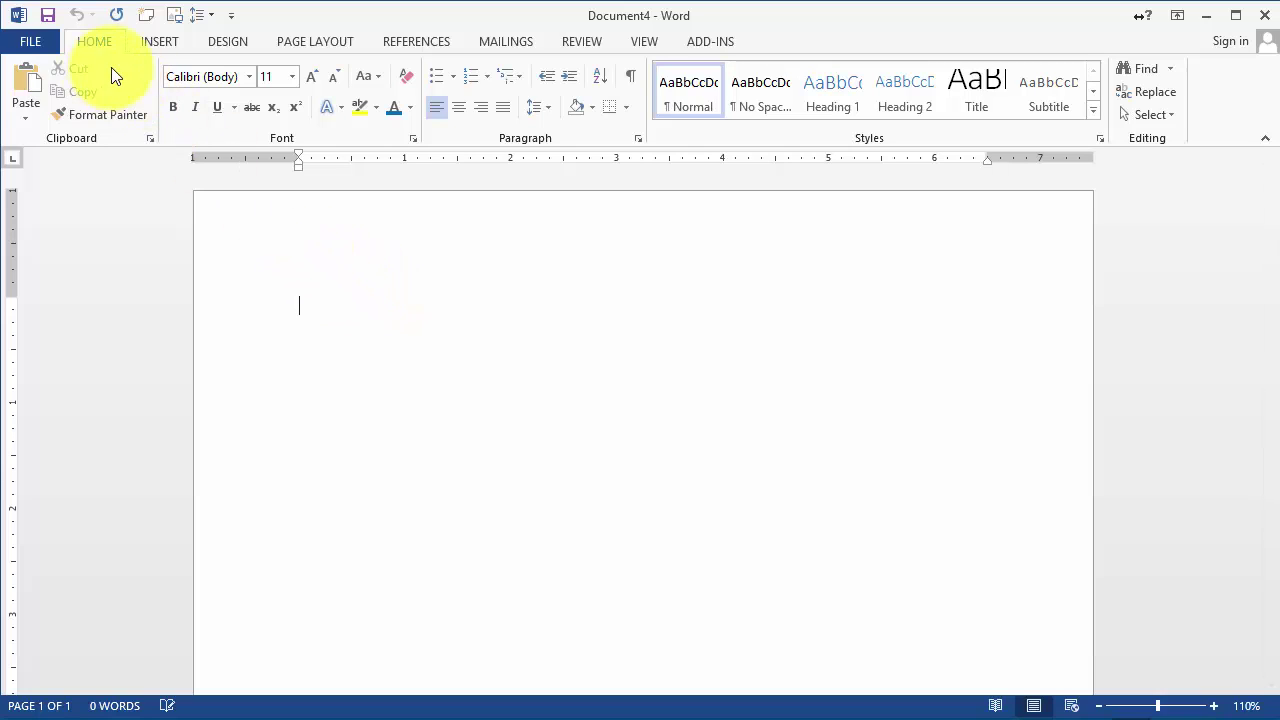
Start the step-by-step mail merge wizard for e-mail messages, using the current document as the starting document.
{"action": "left_click", "coordinate": [494, 43]}
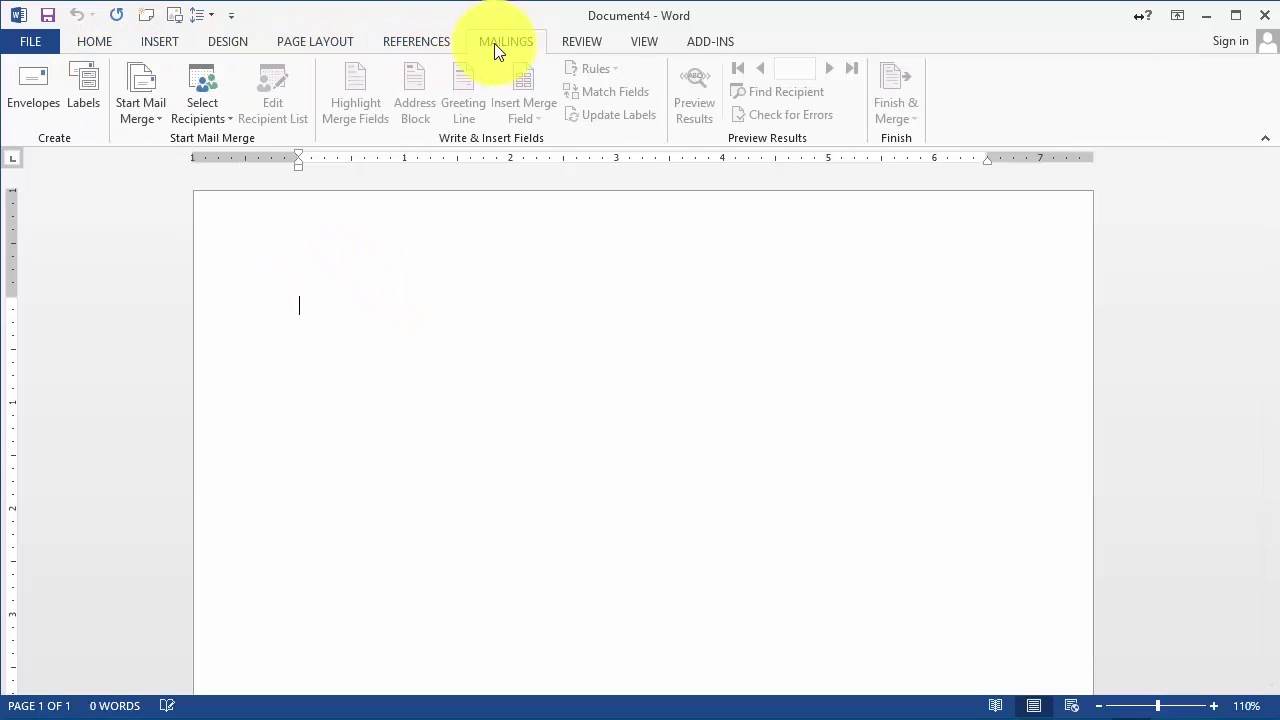
{"action": "left_click", "coordinate": [150, 121]}
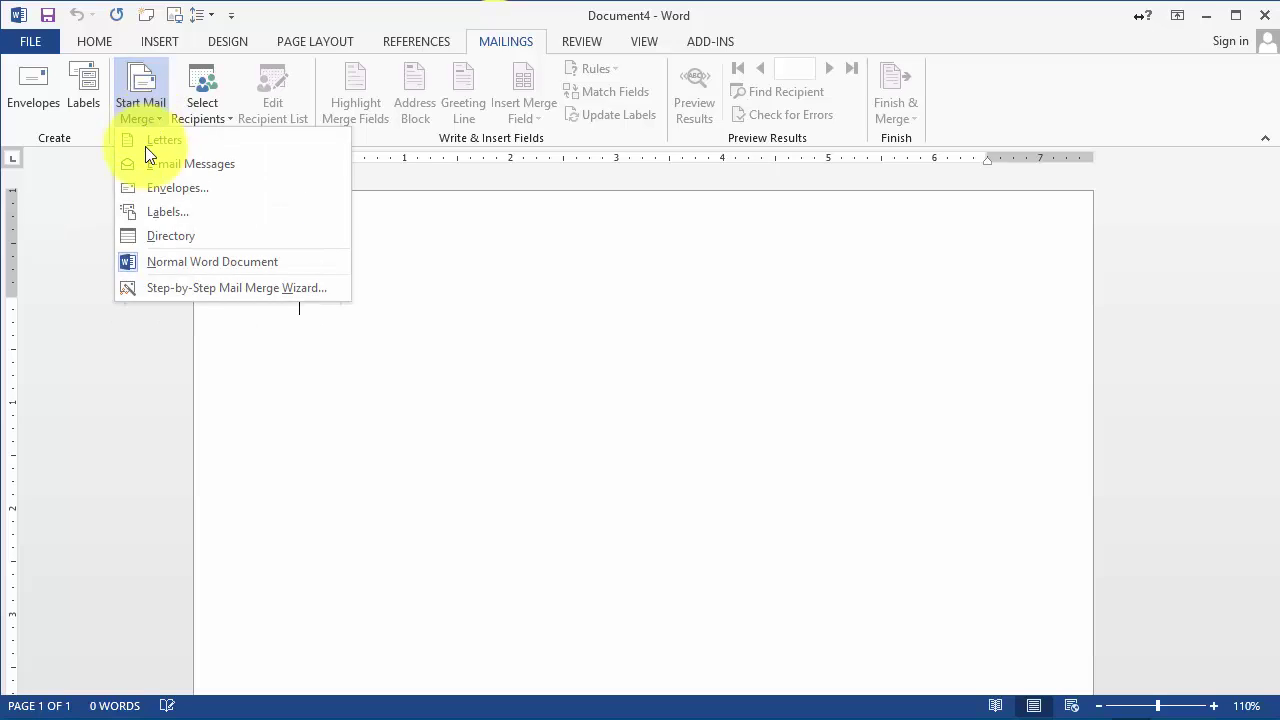
{"action": "left_click", "coordinate": [175, 292]}
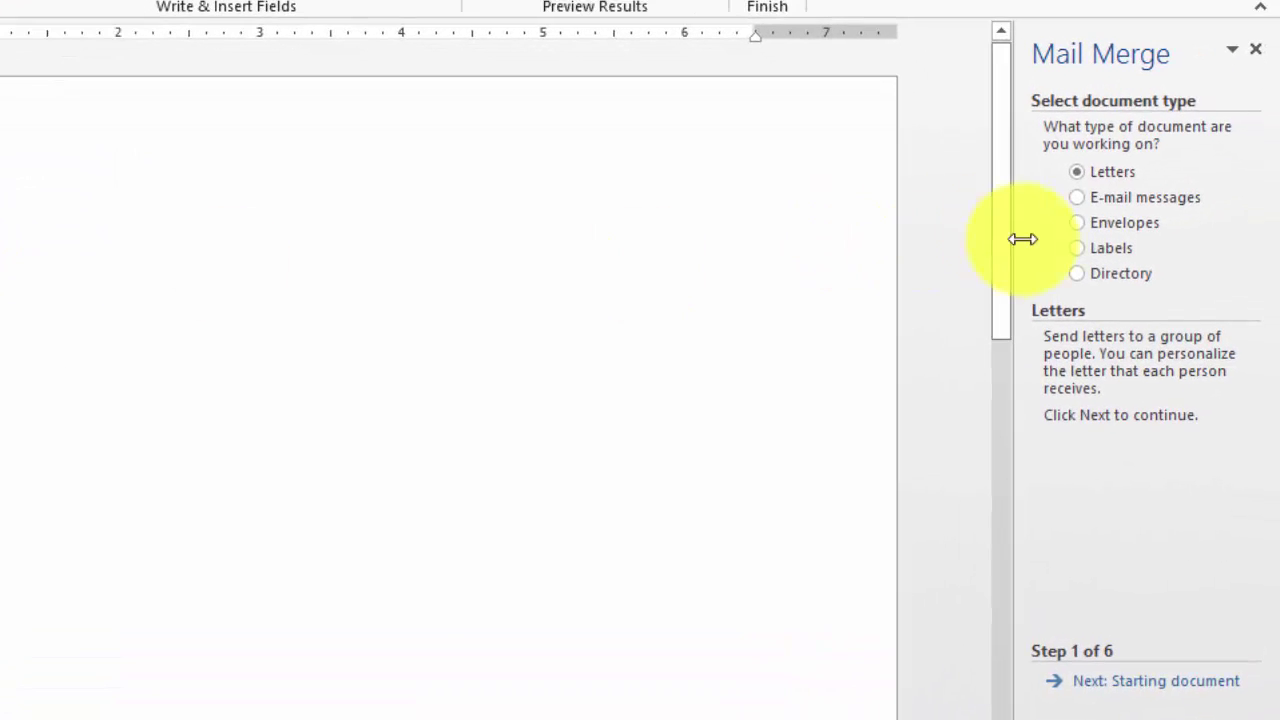
{"action": "left_click", "coordinate": [1083, 198]}
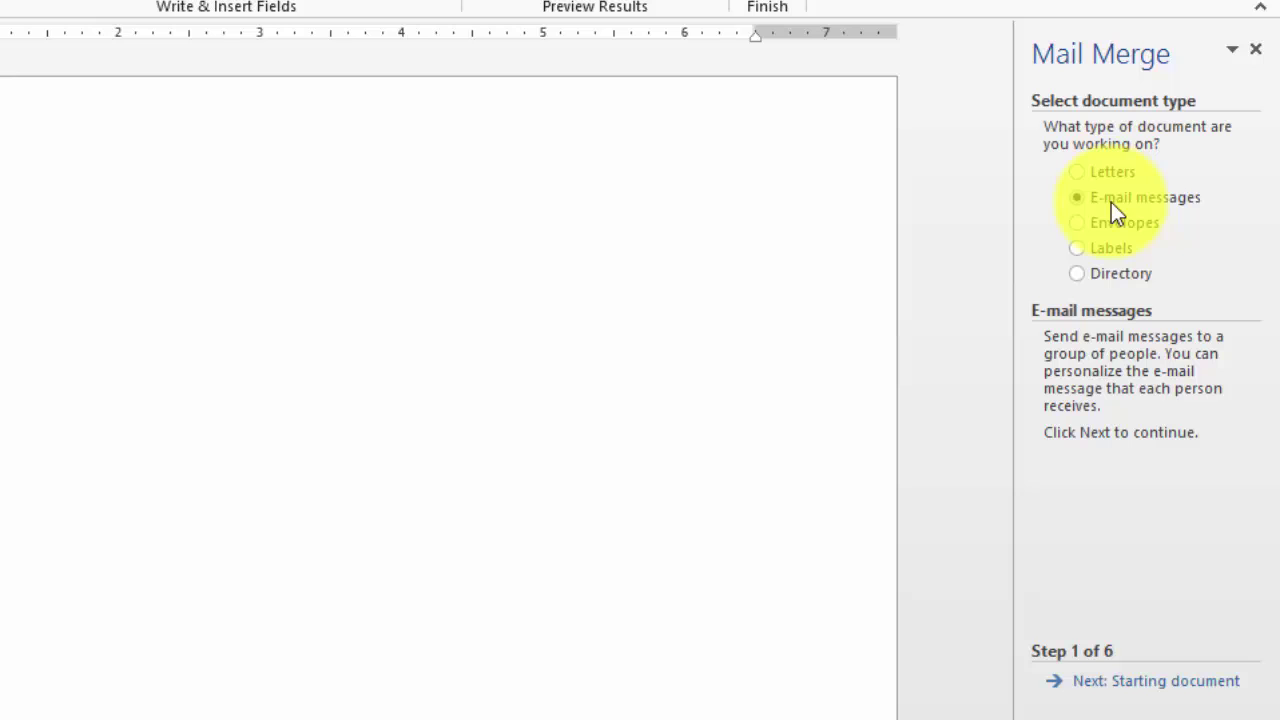
{"action": "left_click", "coordinate": [1157, 680]}
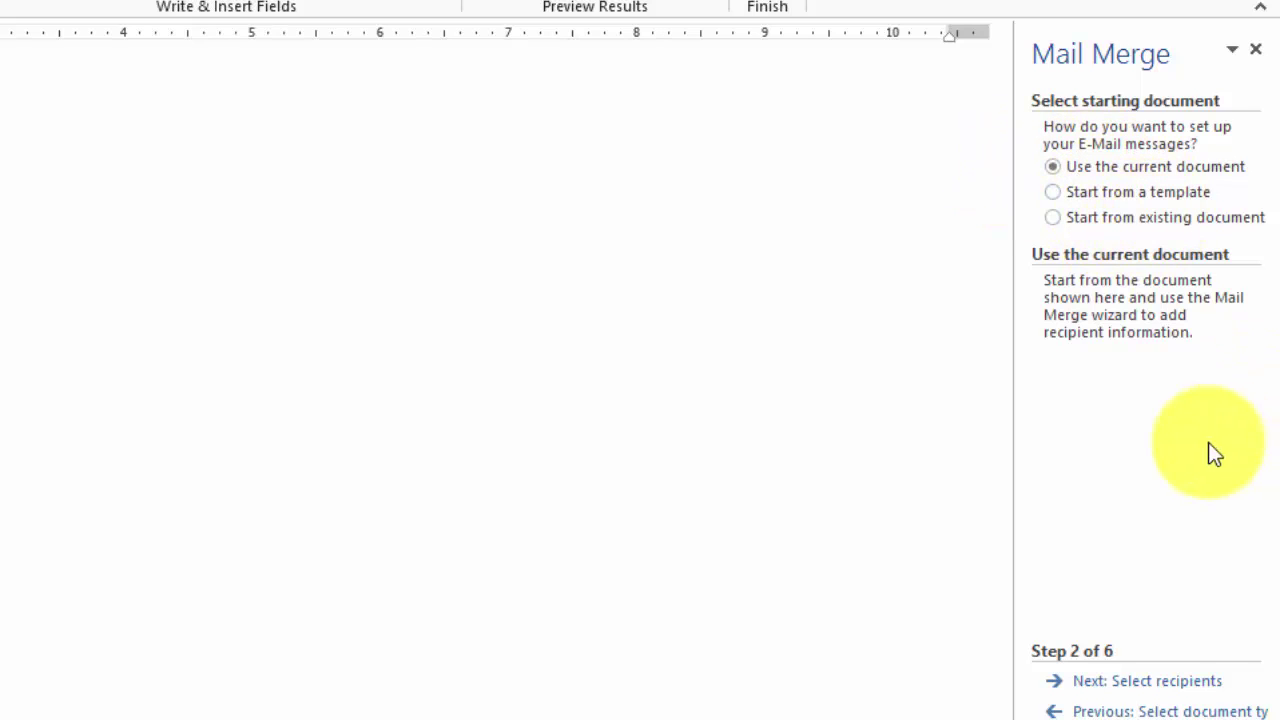
{"action": "left_click", "coordinate": [1170, 684]}
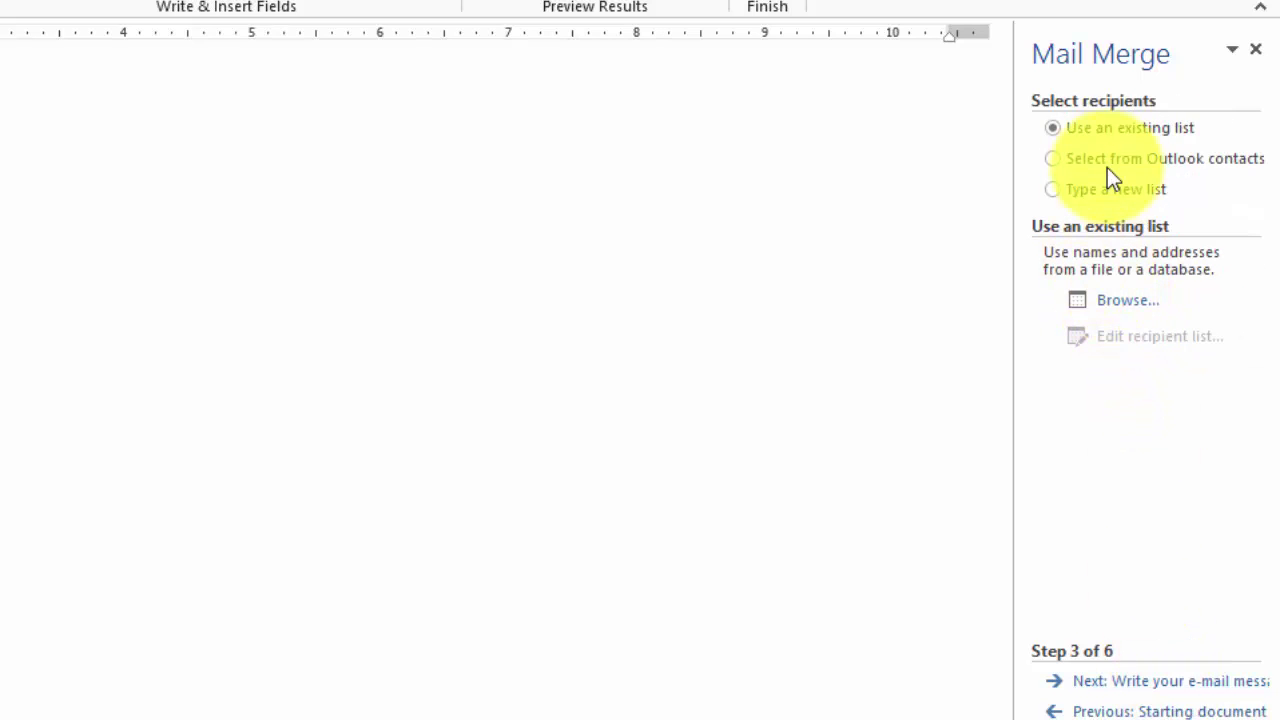
Load all recipients from the Customer table of Customer List for MailMerge in Google Drive > BUS111-SP15 > Original Resources > Week 3, with first-row headers.
{"action": "left_click", "coordinate": [1133, 312]}
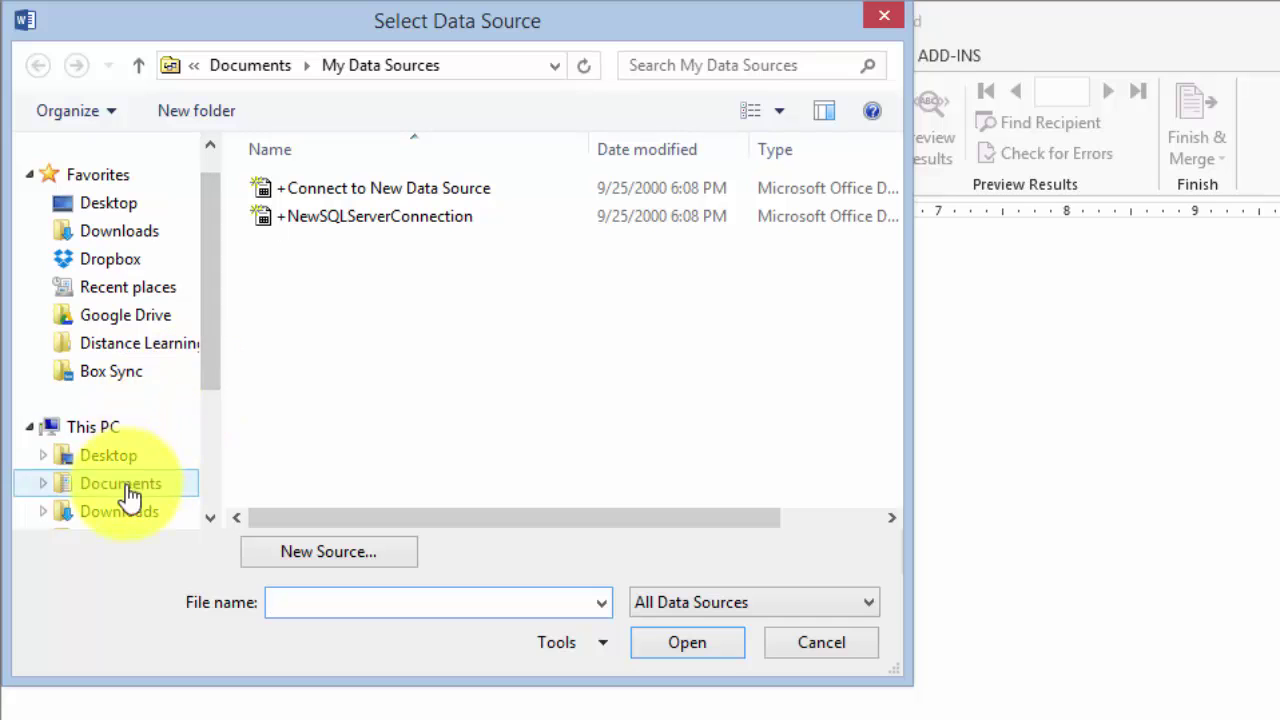
{"action": "left_click", "coordinate": [132, 320]}
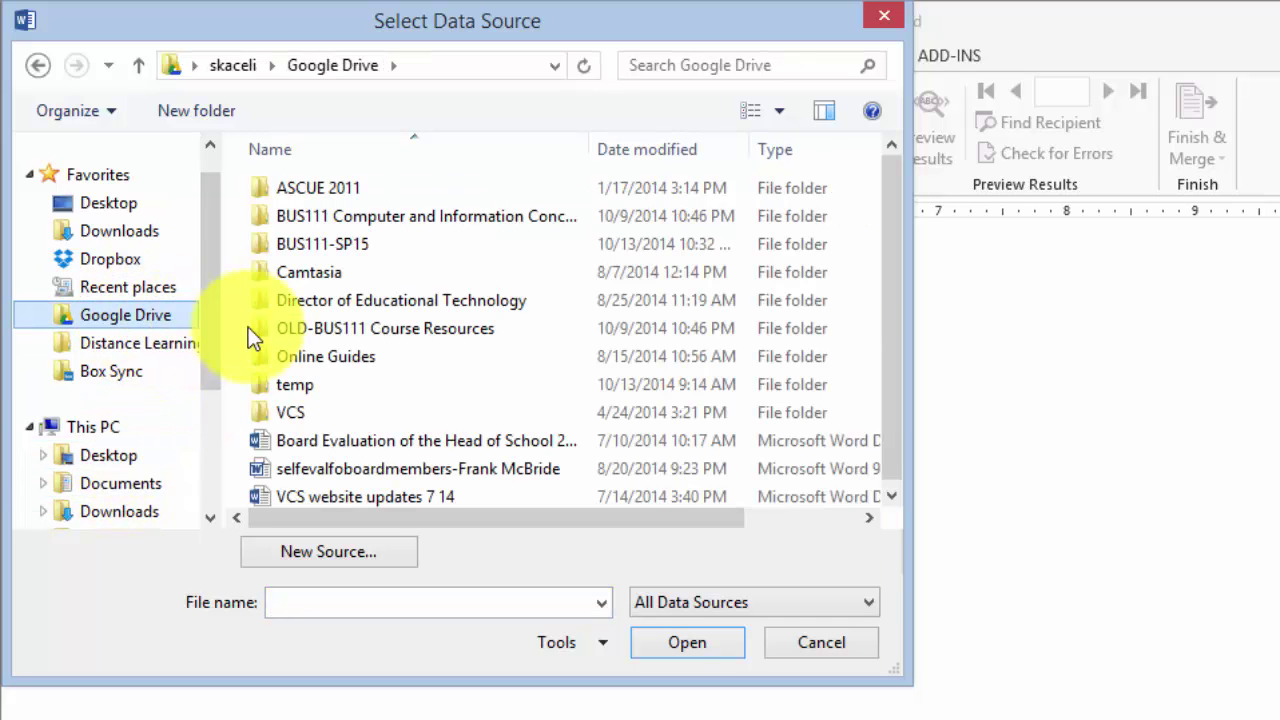
{"action": "double_click", "coordinate": [329, 244]}
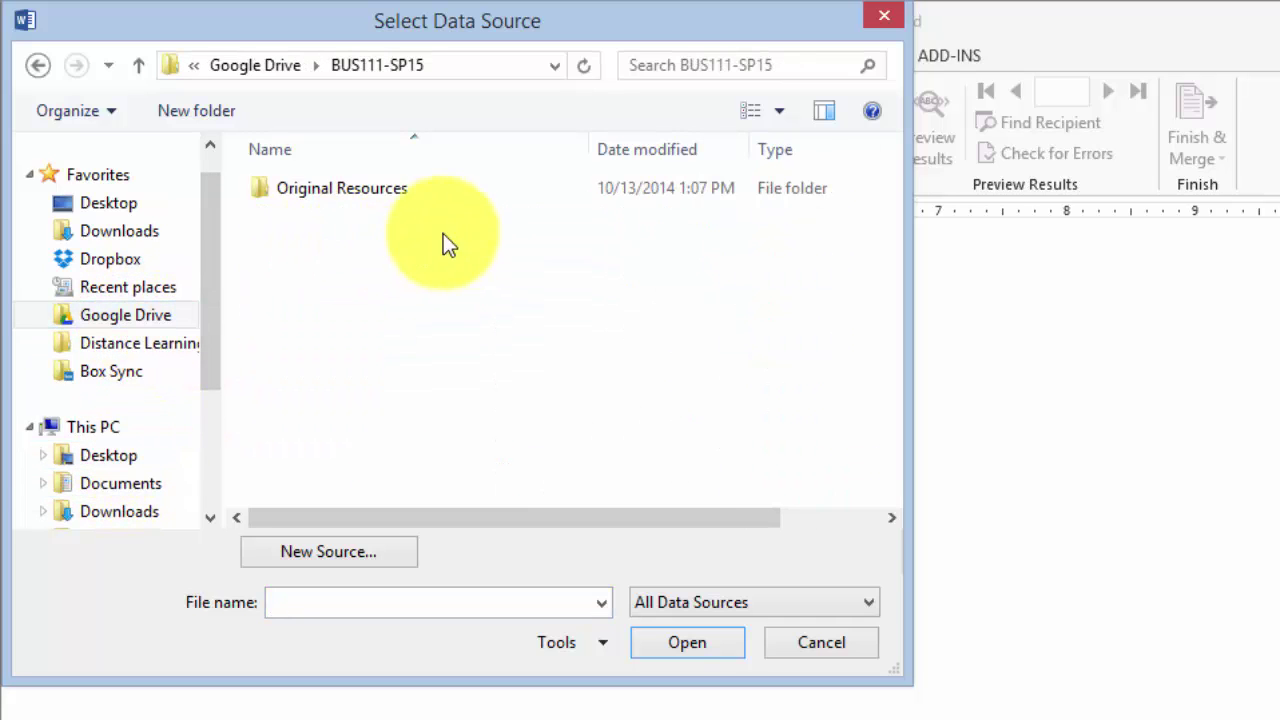
{"action": "double_click", "coordinate": [355, 193]}
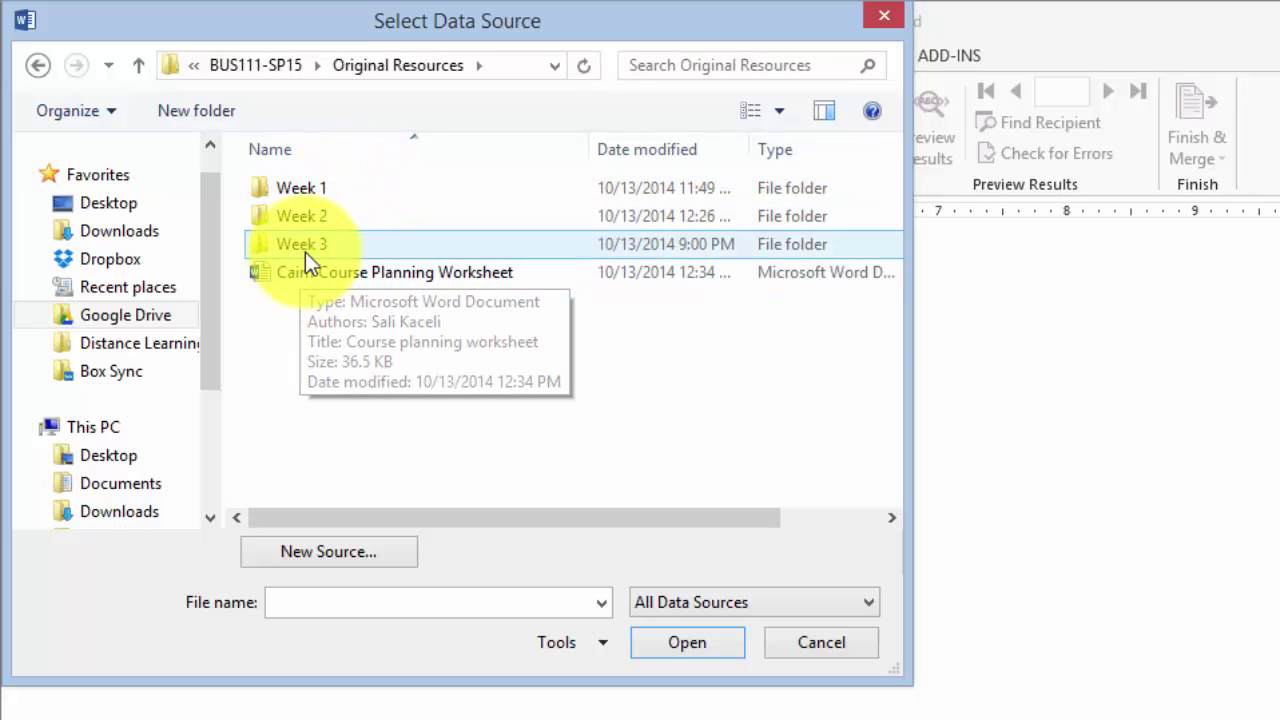
{"action": "double_click", "coordinate": [305, 251]}
{"action": "double_click", "coordinate": [313, 188]}
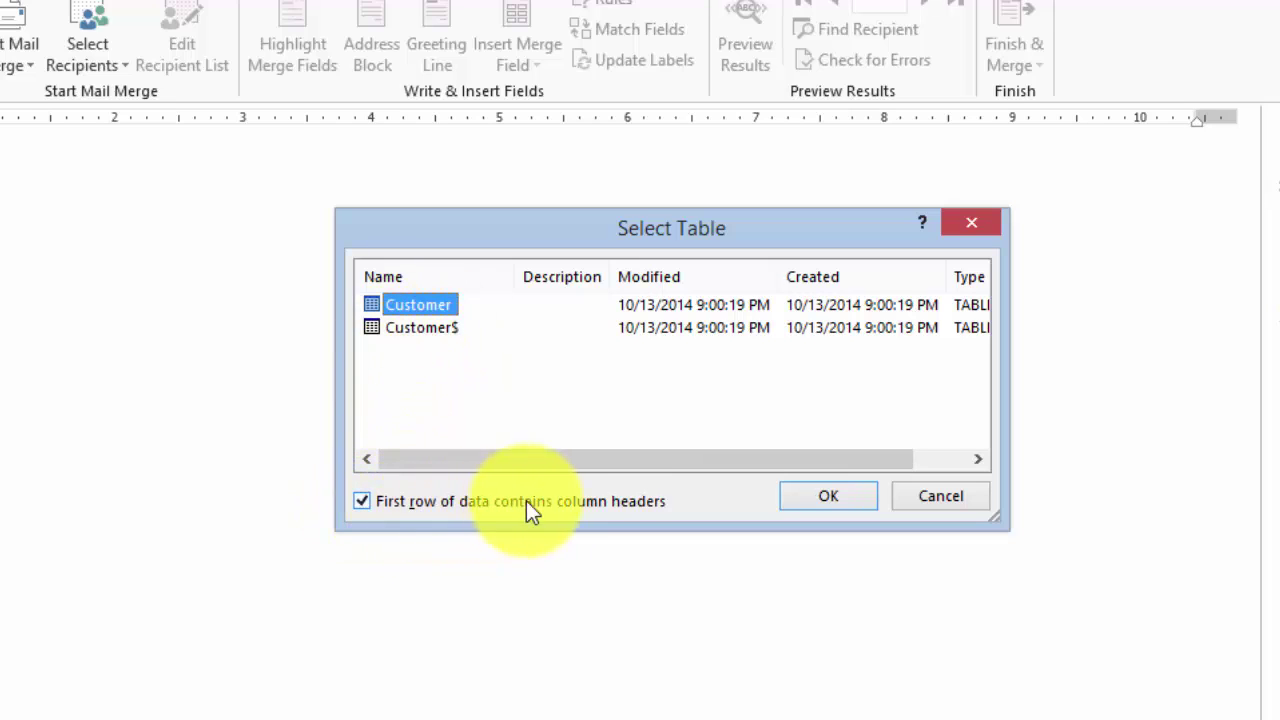
{"action": "left_click", "coordinate": [820, 499]}
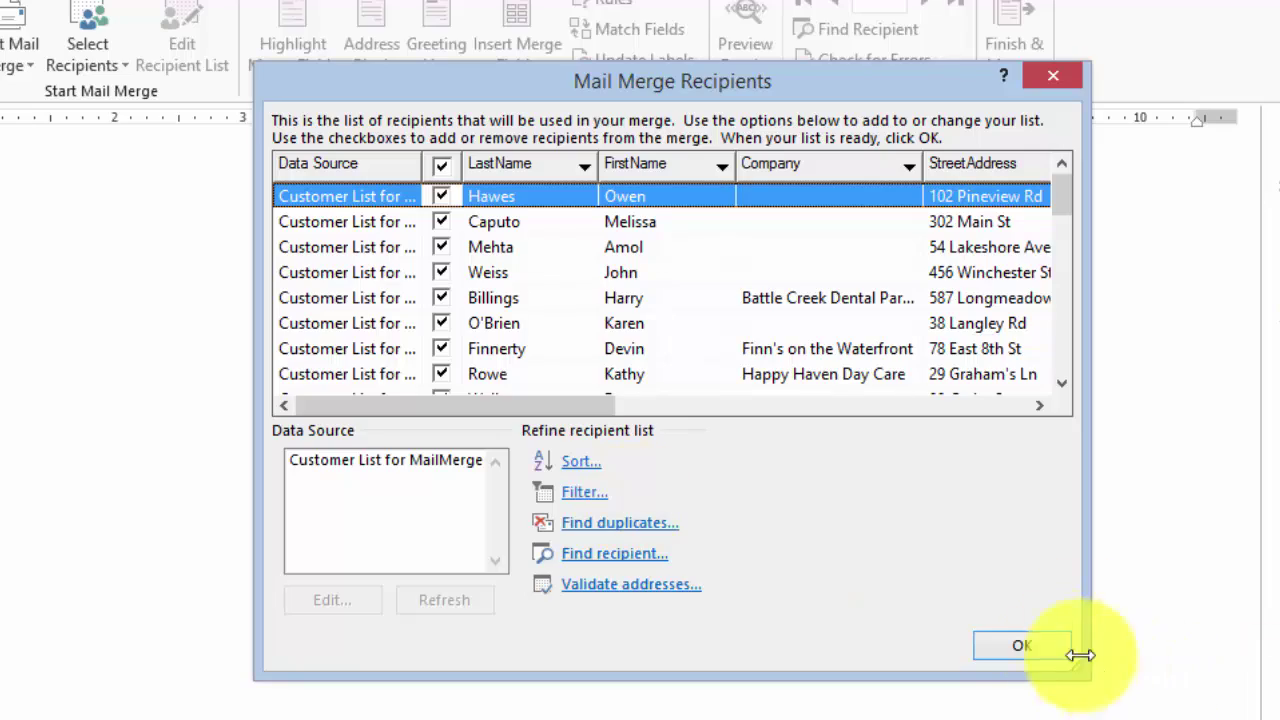
{"action": "left_click", "coordinate": [1042, 648]}
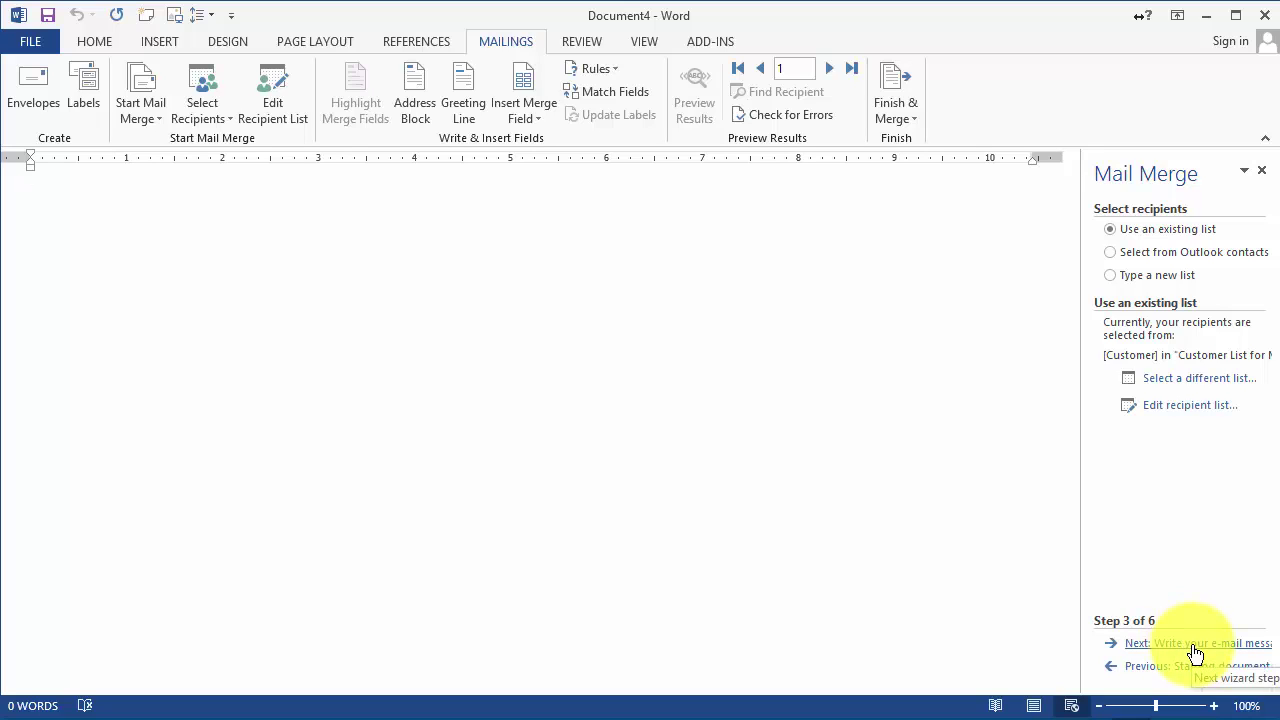
Proceed to writing the e-mail message and begin it with the greeting "Dear «FirstName»," using the FirstName merge field.
{"action": "left_click", "coordinate": [1195, 645]}
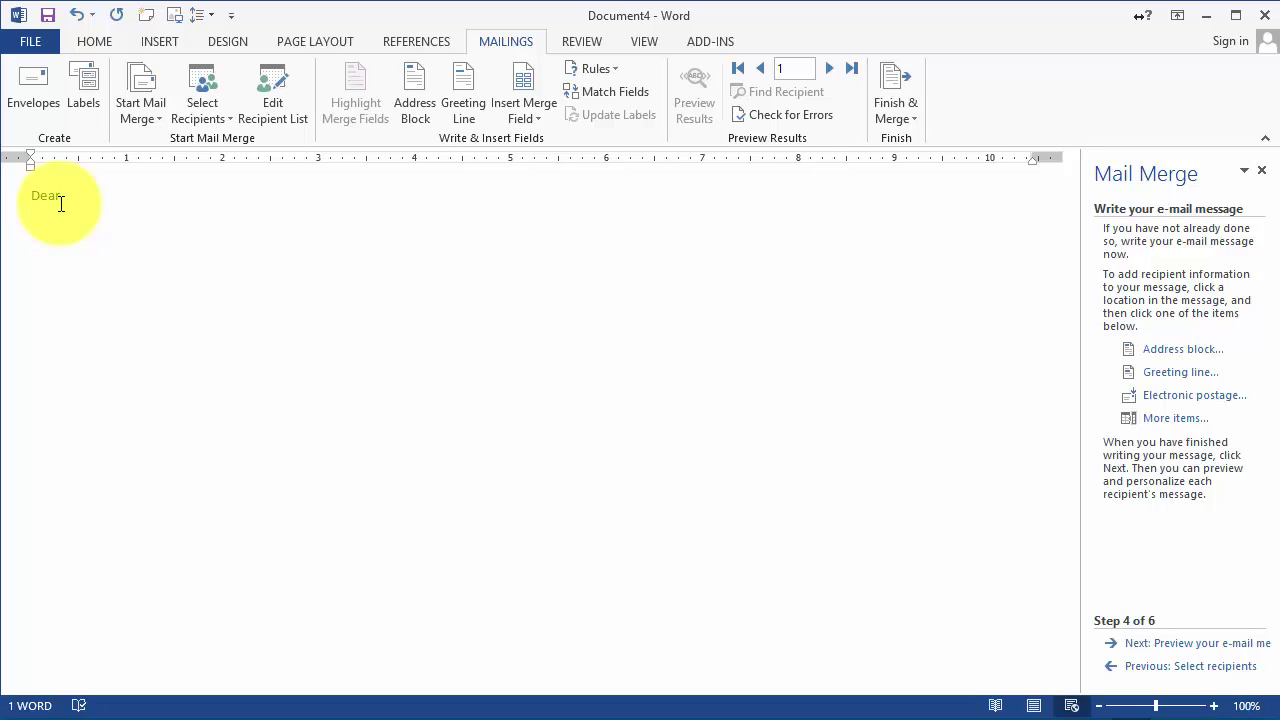
{"action": "left_click", "coordinate": [534, 123]}
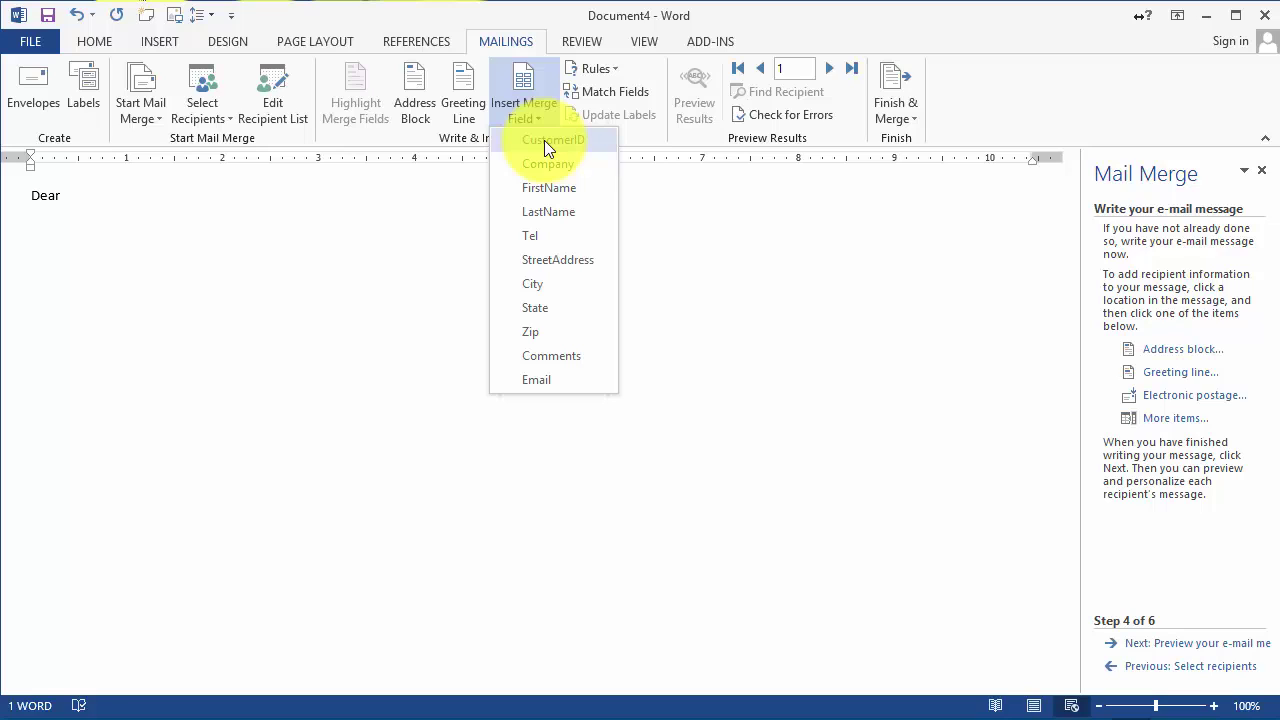
{"action": "left_click", "coordinate": [548, 189]}
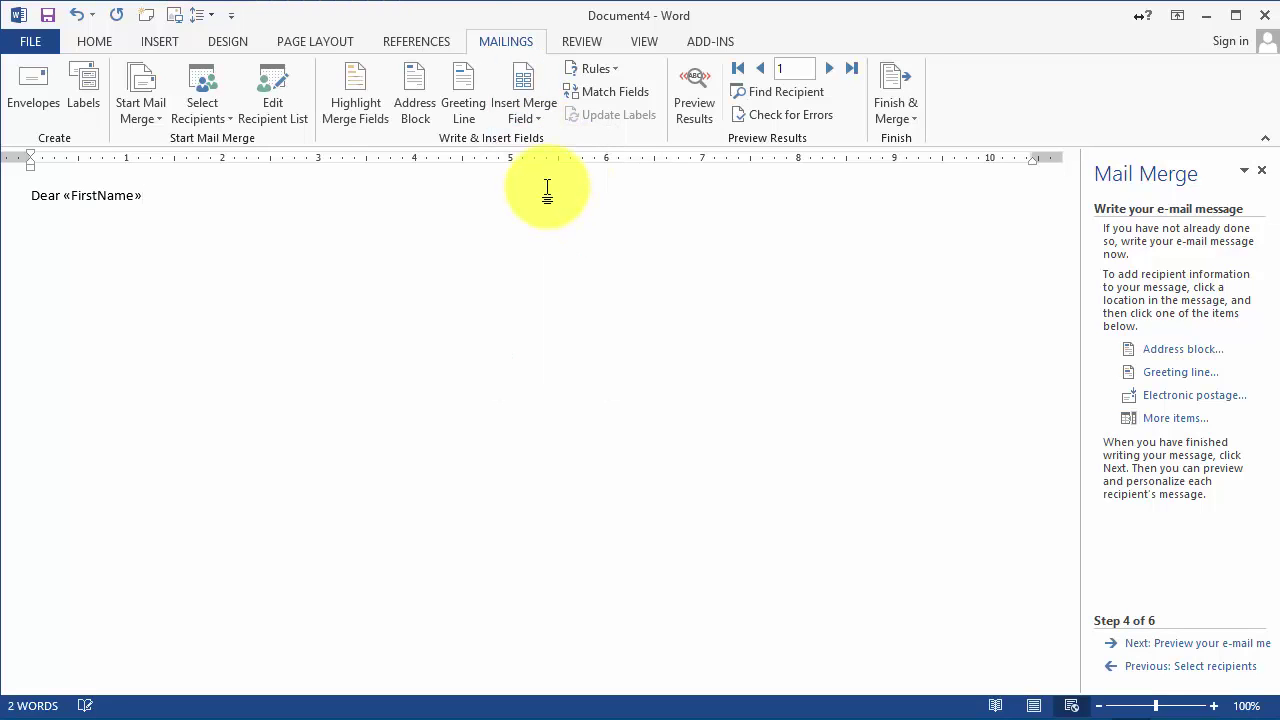
{"action": "type", "text": ","}
{"action": "key", "text": "Return"}
{"action": "key", "text": "Return"}
Write "Thank you for your recent purchase order number:" below the greeting and end the sentence with the CustomerID merge field.
{"action": "type", "text": "Thank you for your recent purchase"}
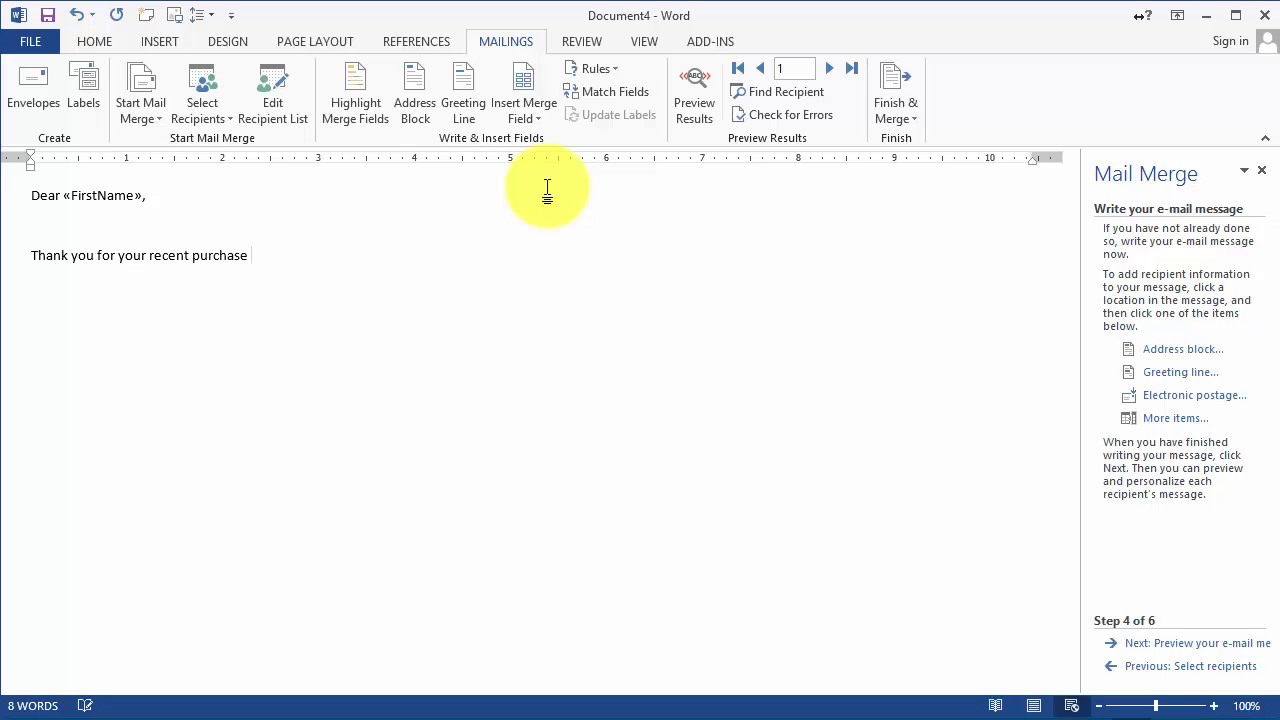
{"action": "type", "text": " order number:"}
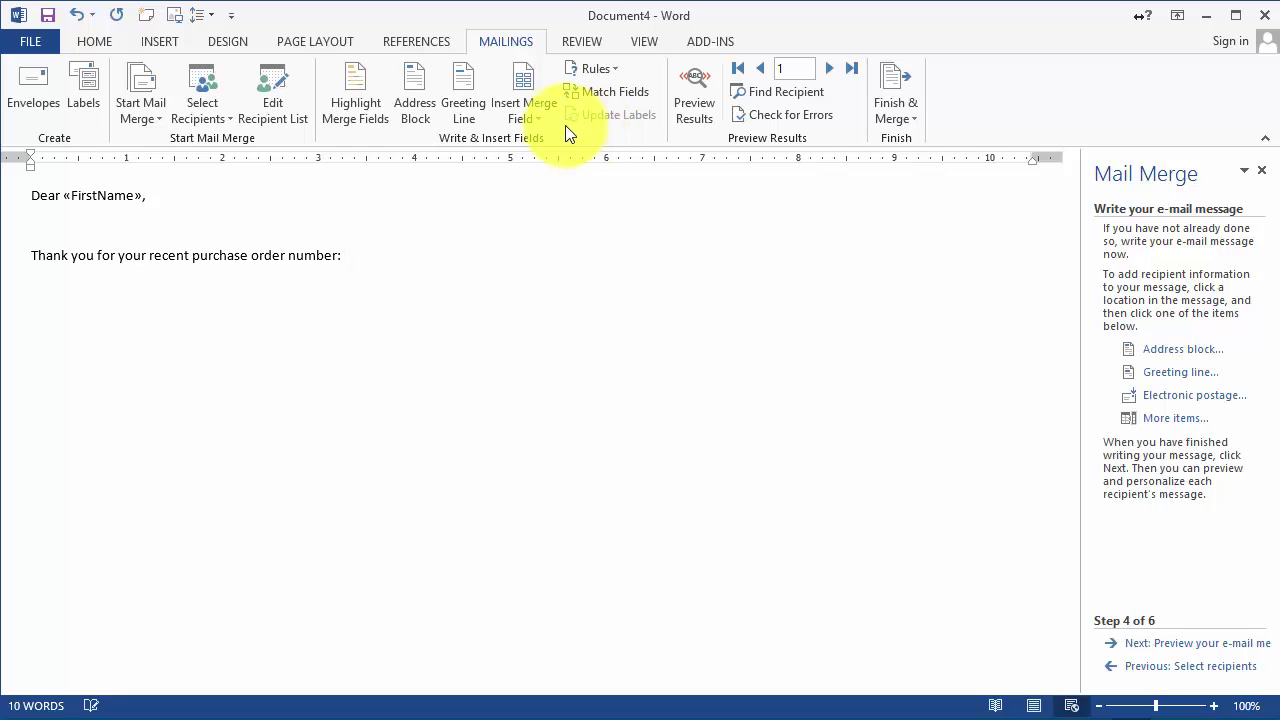
{"action": "left_click", "coordinate": [520, 112]}
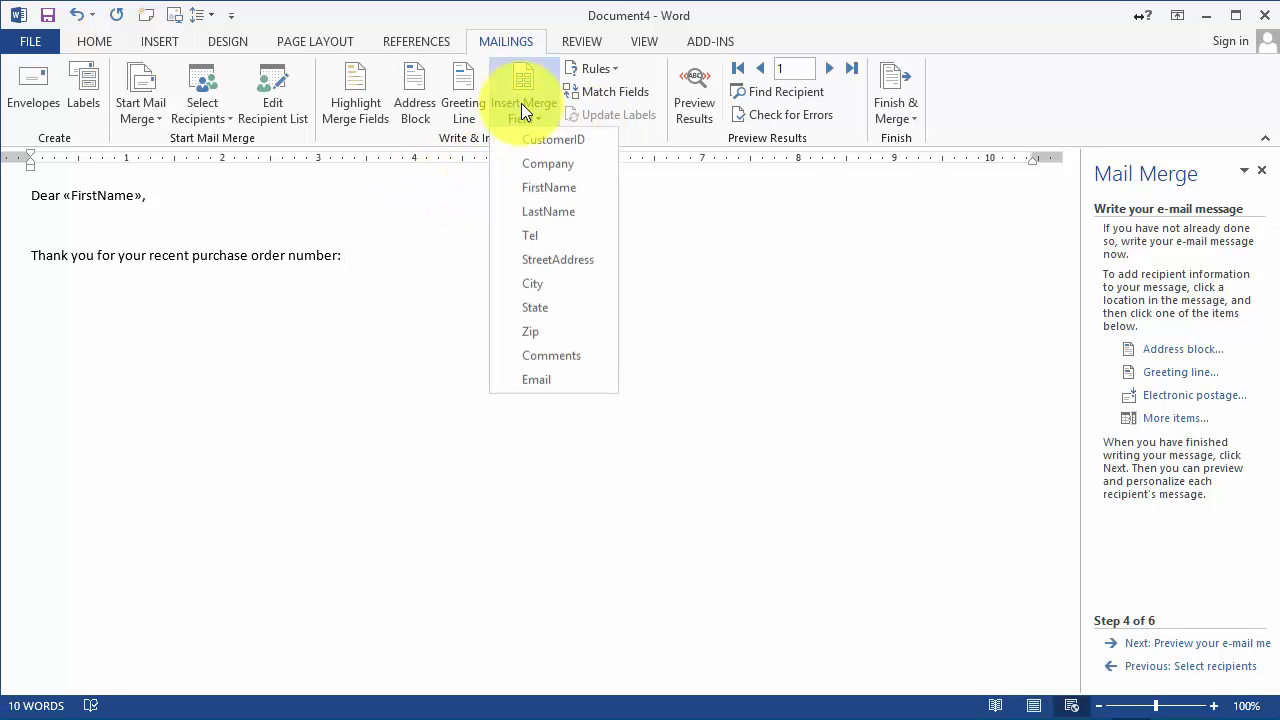
{"action": "left_click", "coordinate": [554, 142]}
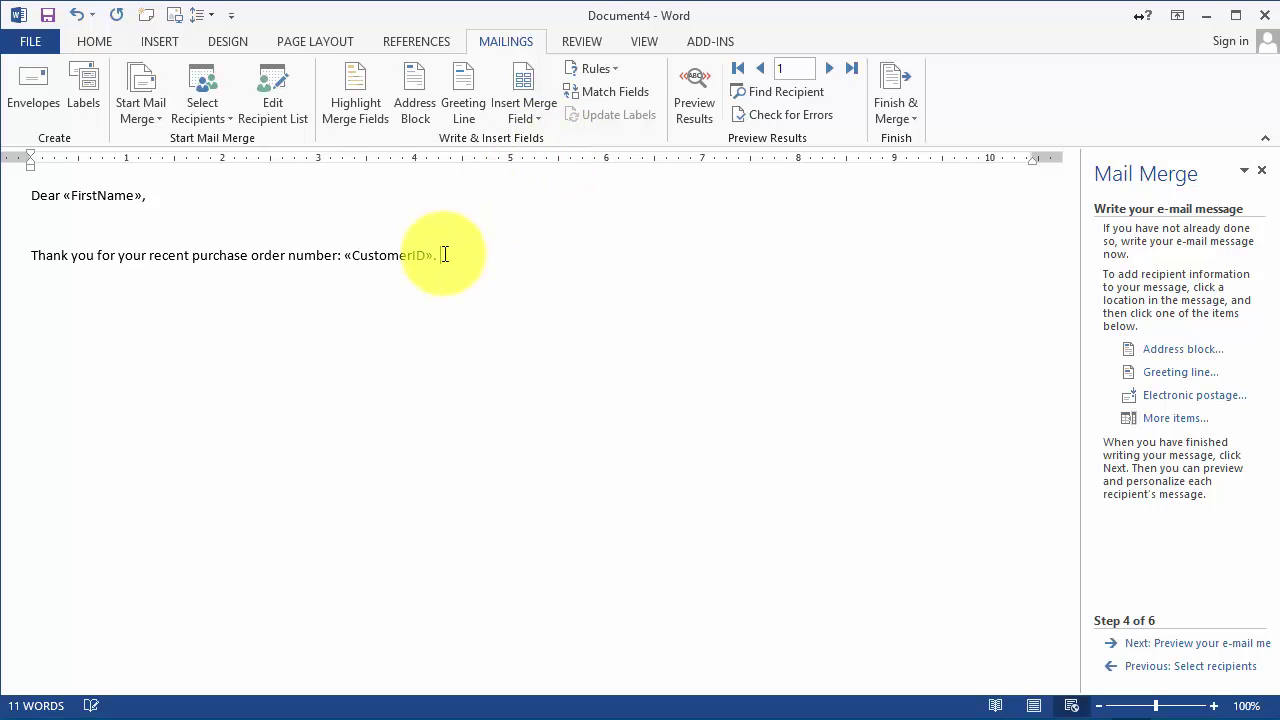
Add the Comments merge field after the CustomerID sentence, followed by a paragraph about a new promotion starting Wednesday with a coupon below.
{"action": "left_click", "coordinate": [517, 124]}
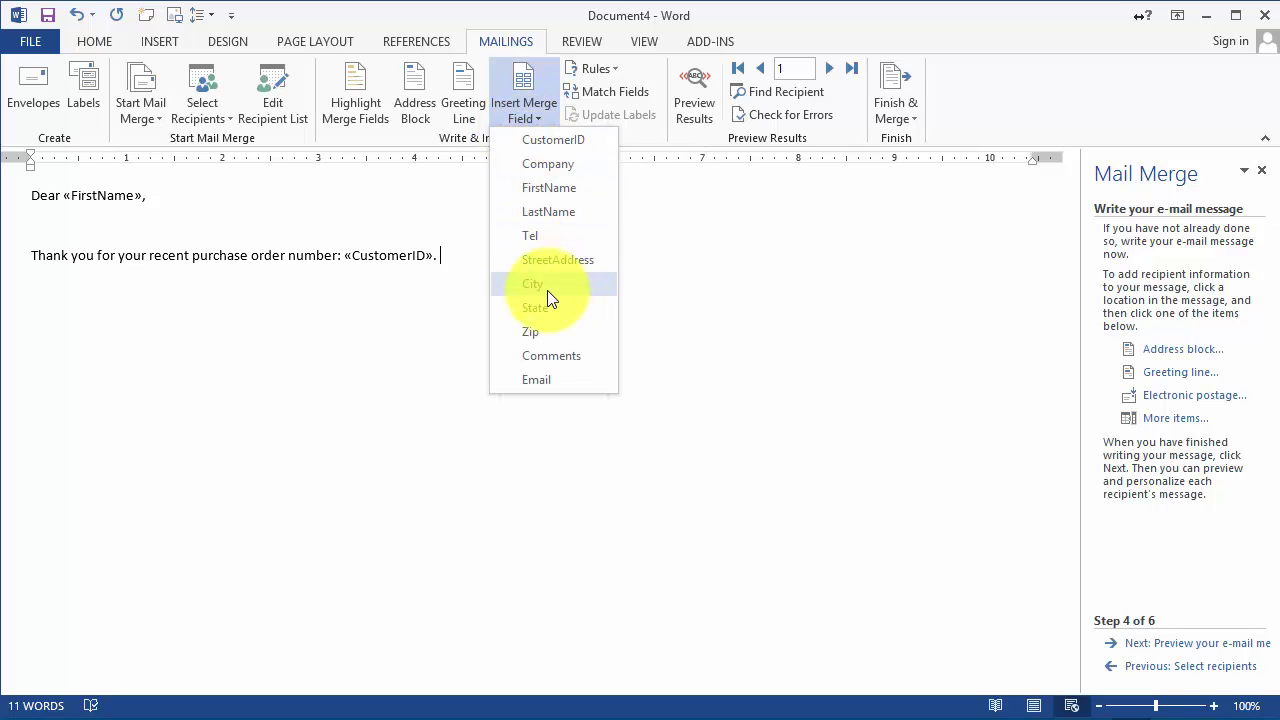
{"action": "left_click", "coordinate": [566, 356]}
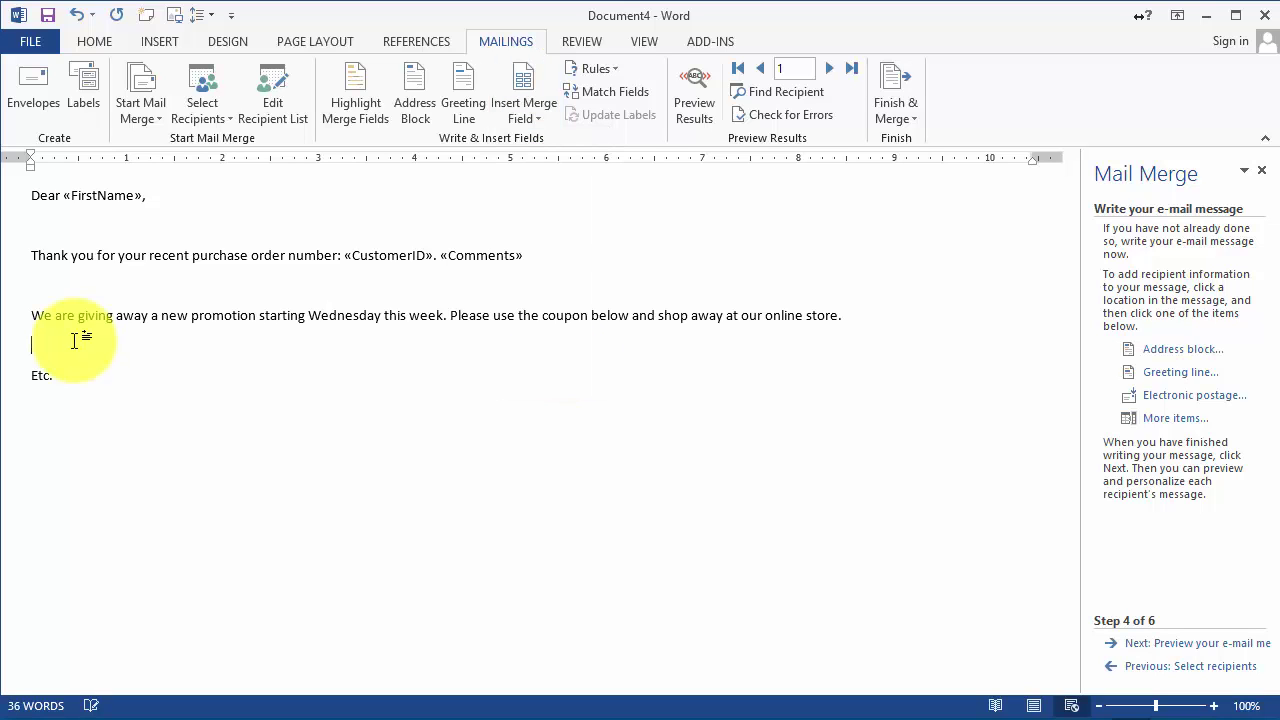
Insert a $20 off coupon picture below the promotion paragraph, found with a Bing image search for "coupon".
{"action": "left_click", "coordinate": [147, 44]}
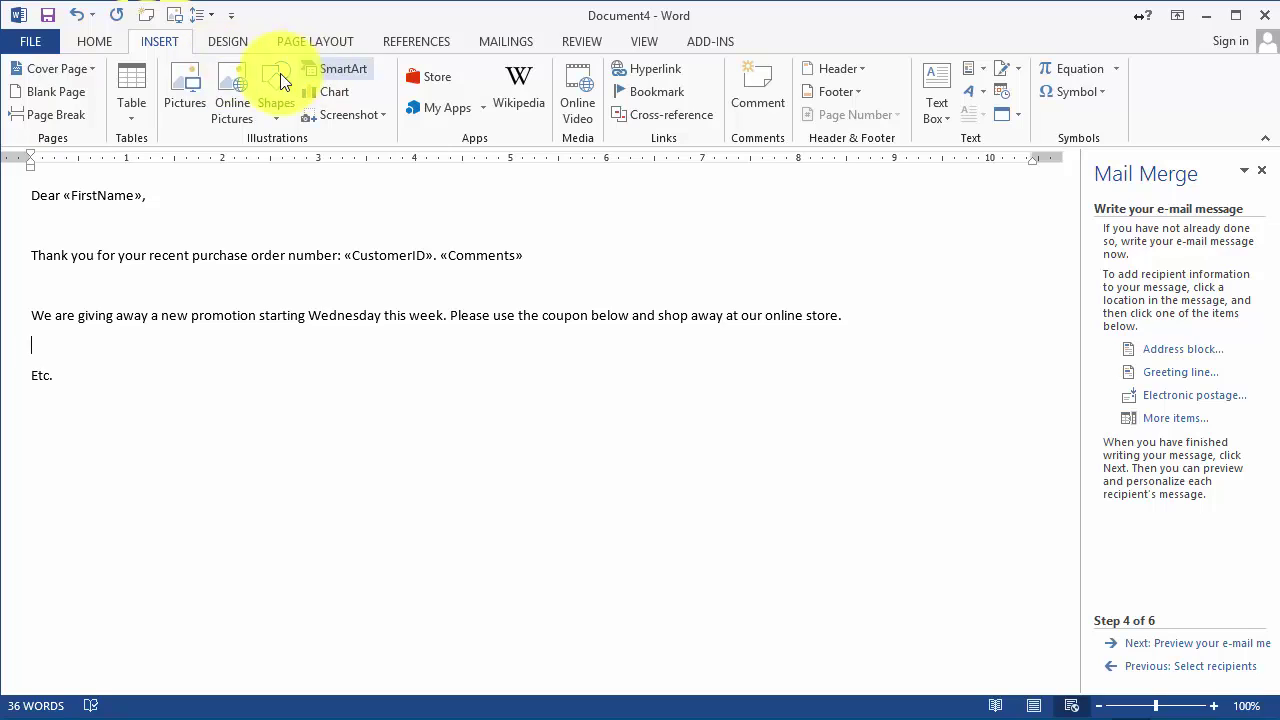
{"action": "left_click", "coordinate": [230, 102]}
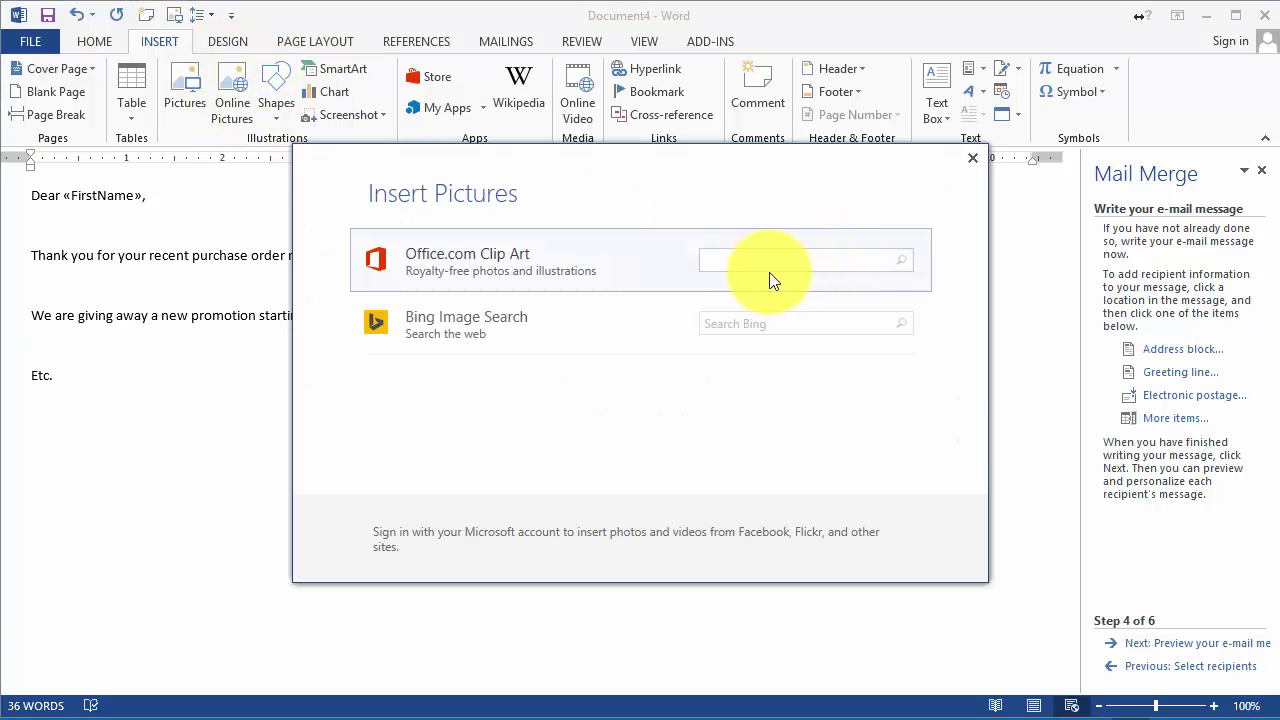
{"action": "left_click", "coordinate": [746, 316]}
{"action": "type", "text": "coupon"}
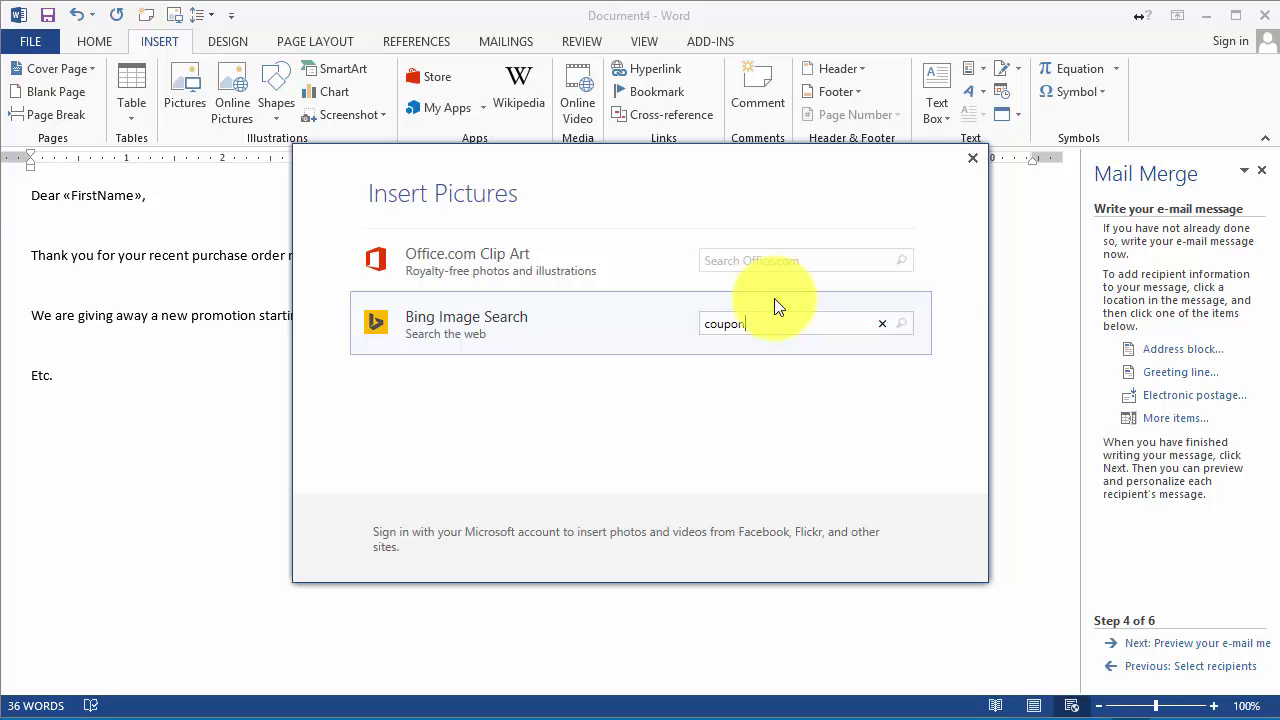
{"action": "key", "text": "Return"}
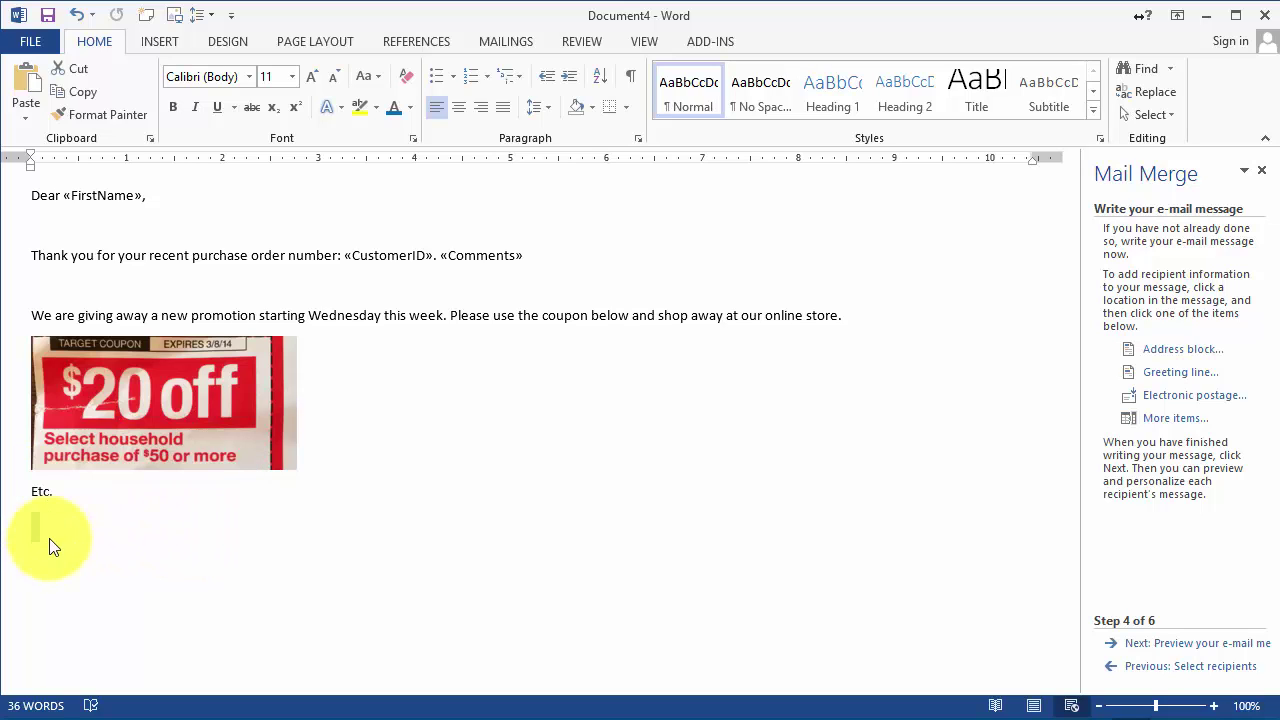
Add the closing "Thank you," and "Your name….." below "Etc." and remove the blank lines between the greeting and the body paragraphs.
{"action": "key", "text": "BackSpace"}
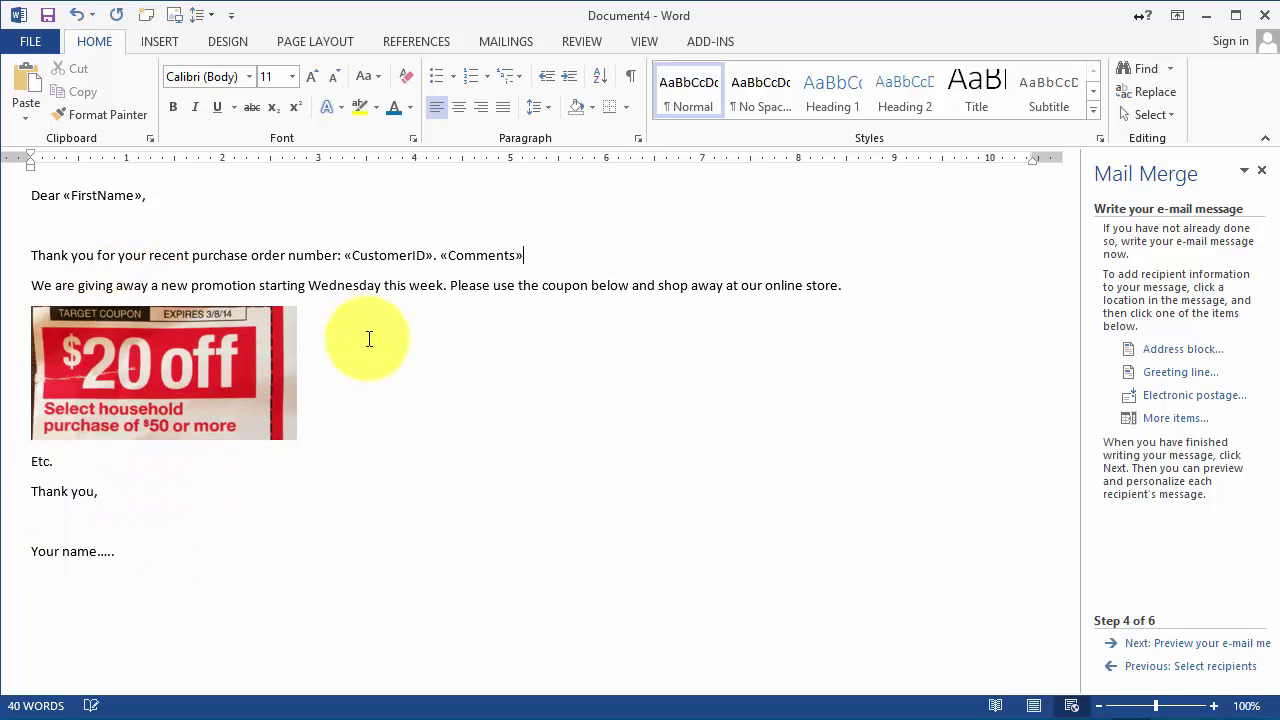
{"action": "left_click", "coordinate": [93, 228]}
{"action": "key", "text": "BackSpace"}
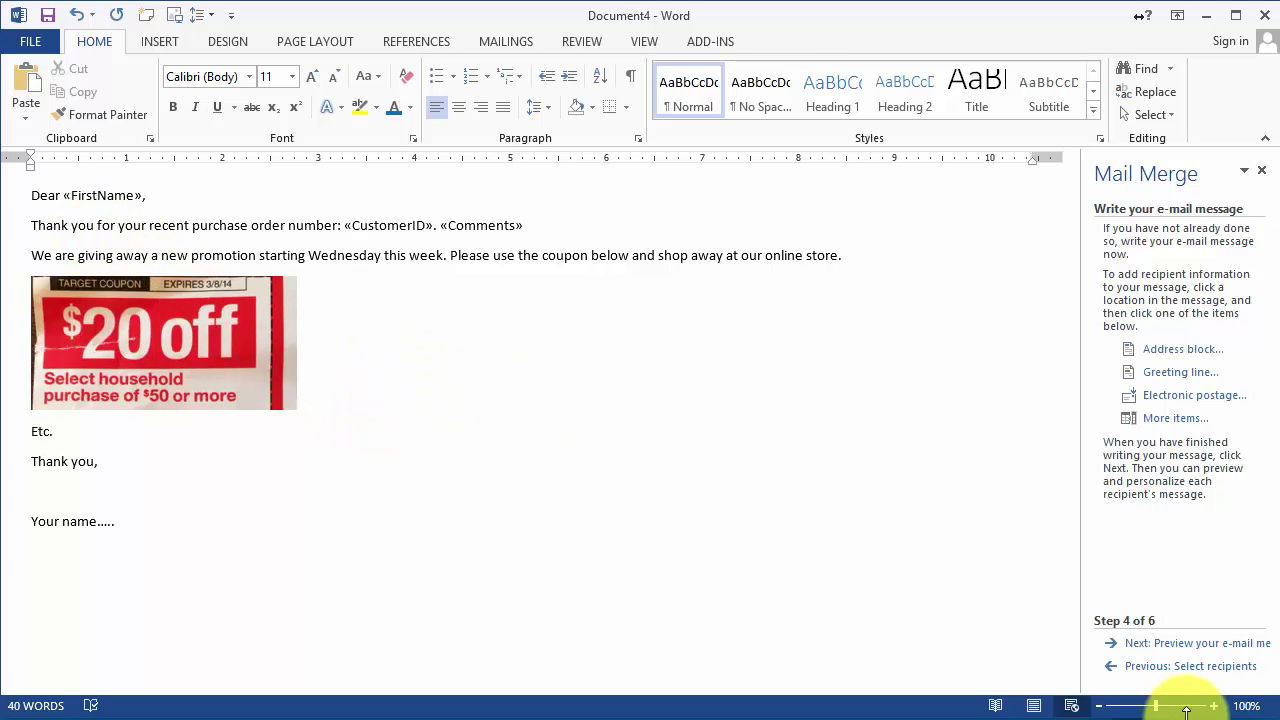
Preview the merged e-mails one recipient at a time up to recipient 16, checking the greeting, order number and comment.
{"action": "left_click", "coordinate": [1210, 645]}
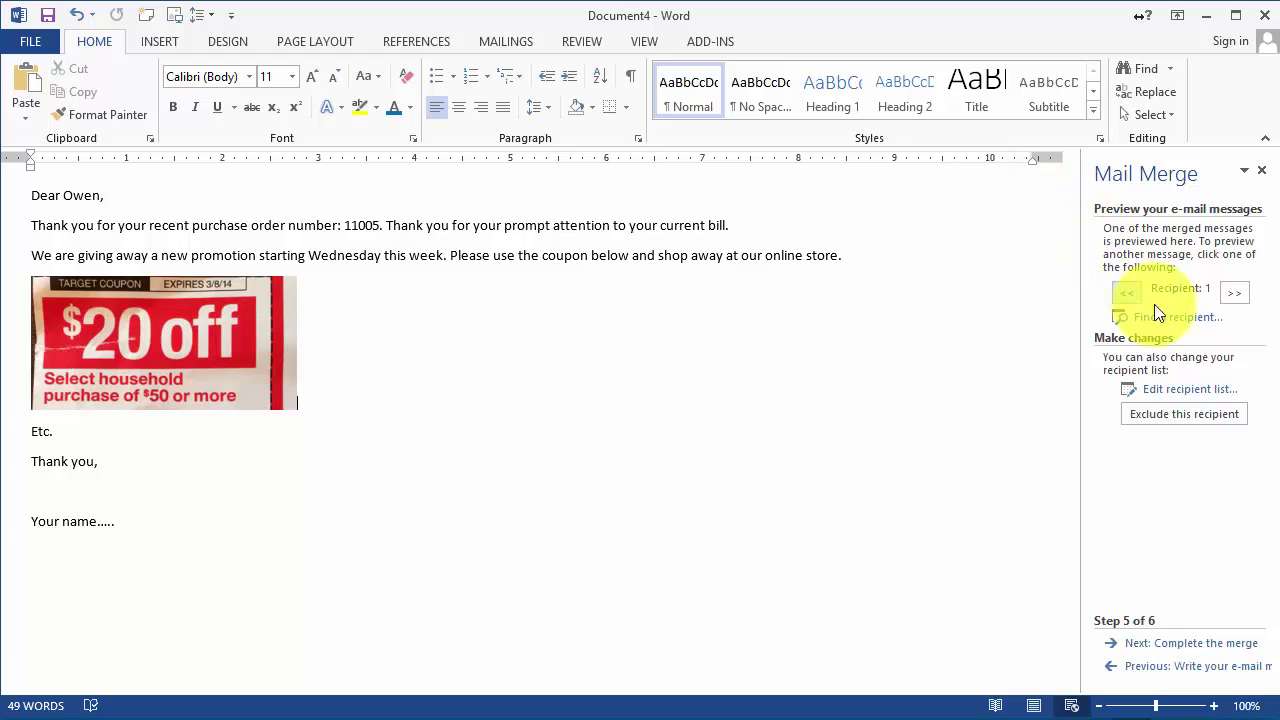
{"action": "left_click", "coordinate": [1232, 300]}
{"action": "left_click", "coordinate": [1236, 300]}
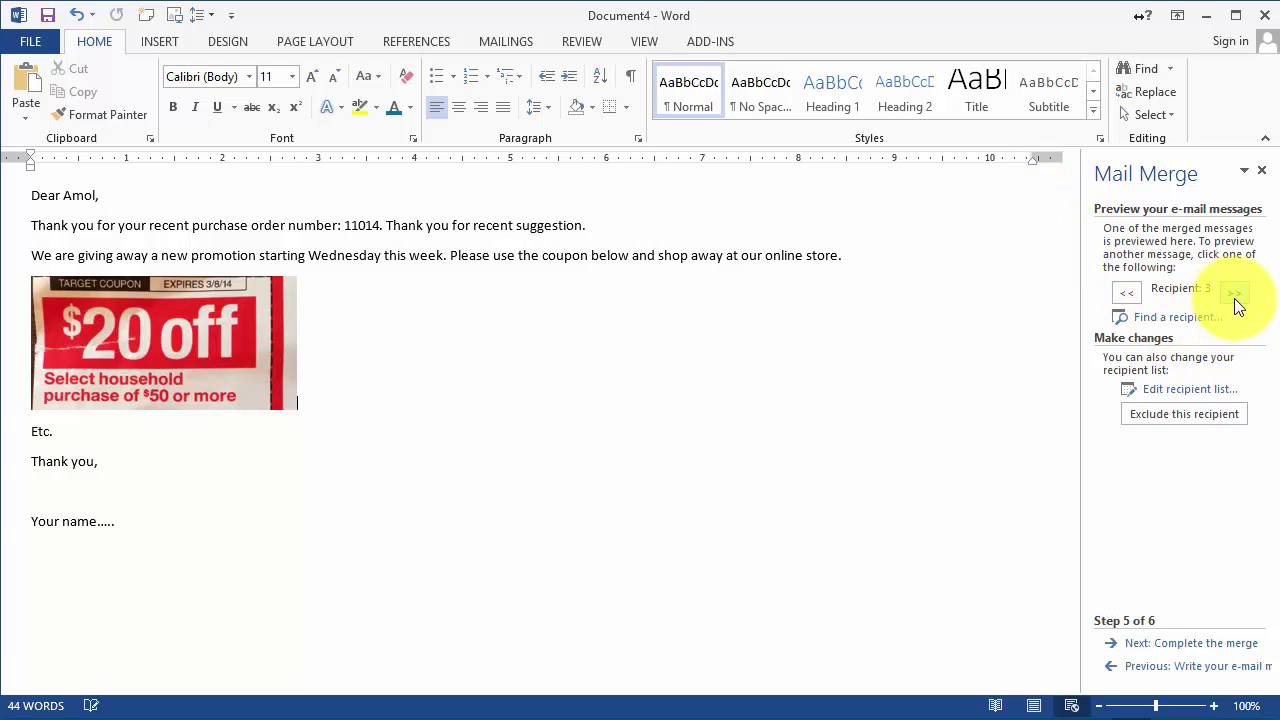
{"action": "left_click", "coordinate": [1236, 300]}
{"action": "left_click", "coordinate": [1236, 300]}
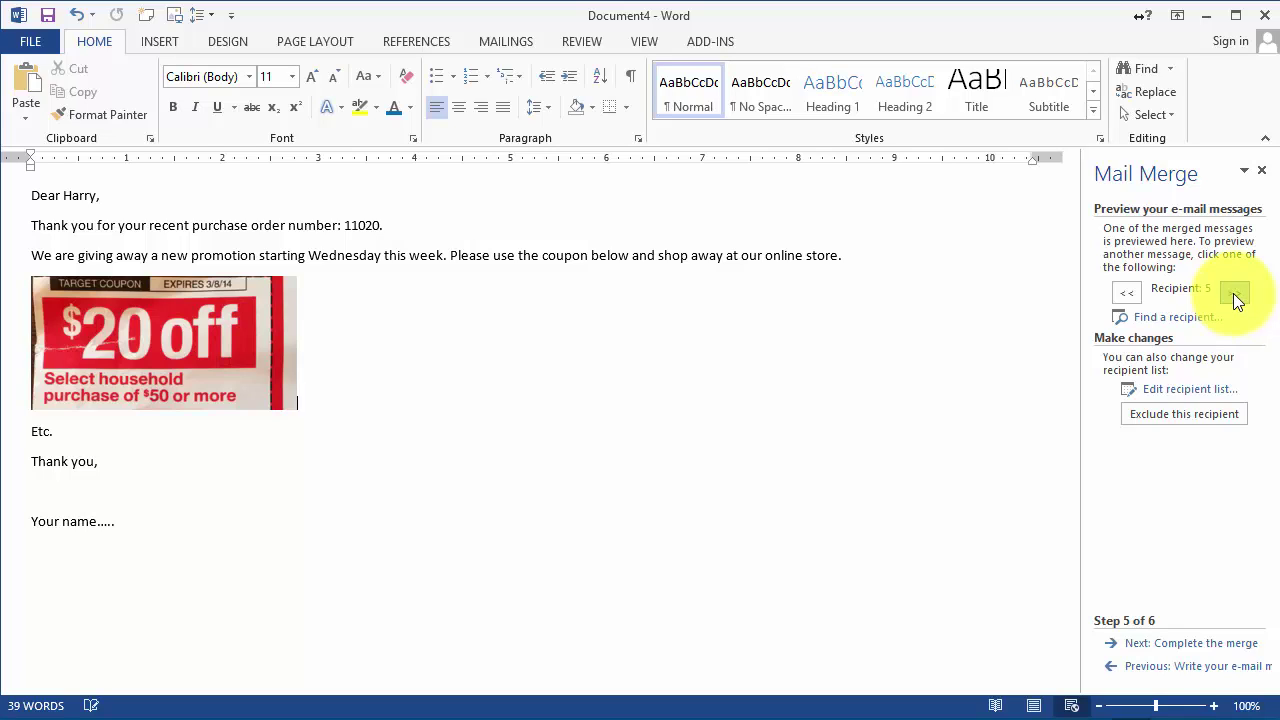
{"action": "left_click", "coordinate": [1236, 300]}
{"action": "left_click", "coordinate": [1236, 300]}
{"action": "left_click", "coordinate": [1236, 300]}
{"action": "left_click", "coordinate": [1236, 300]}
{"action": "left_click", "coordinate": [1236, 300]}
{"action": "left_click", "coordinate": [1236, 300]}
{"action": "left_click", "coordinate": [1236, 296]}
{"action": "left_click", "coordinate": [1236, 296]}
{"action": "left_click", "coordinate": [1236, 296]}
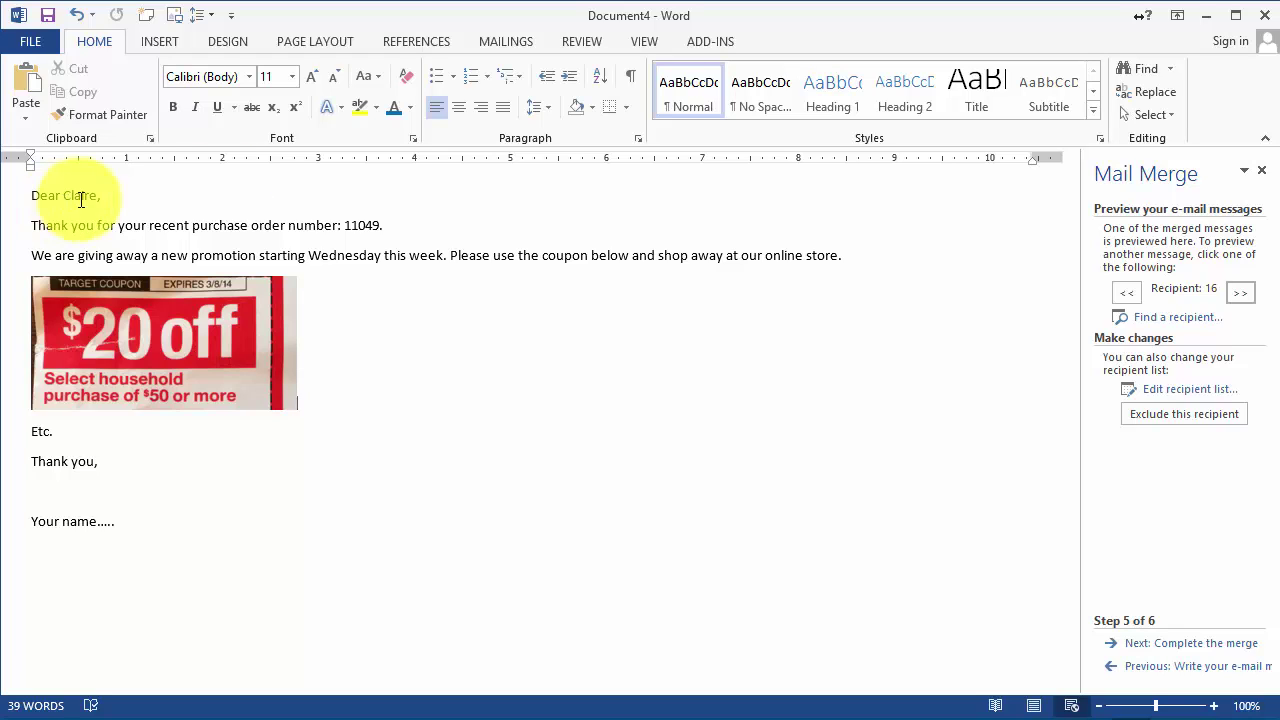
{"action": "left_click", "coordinate": [366, 222]}
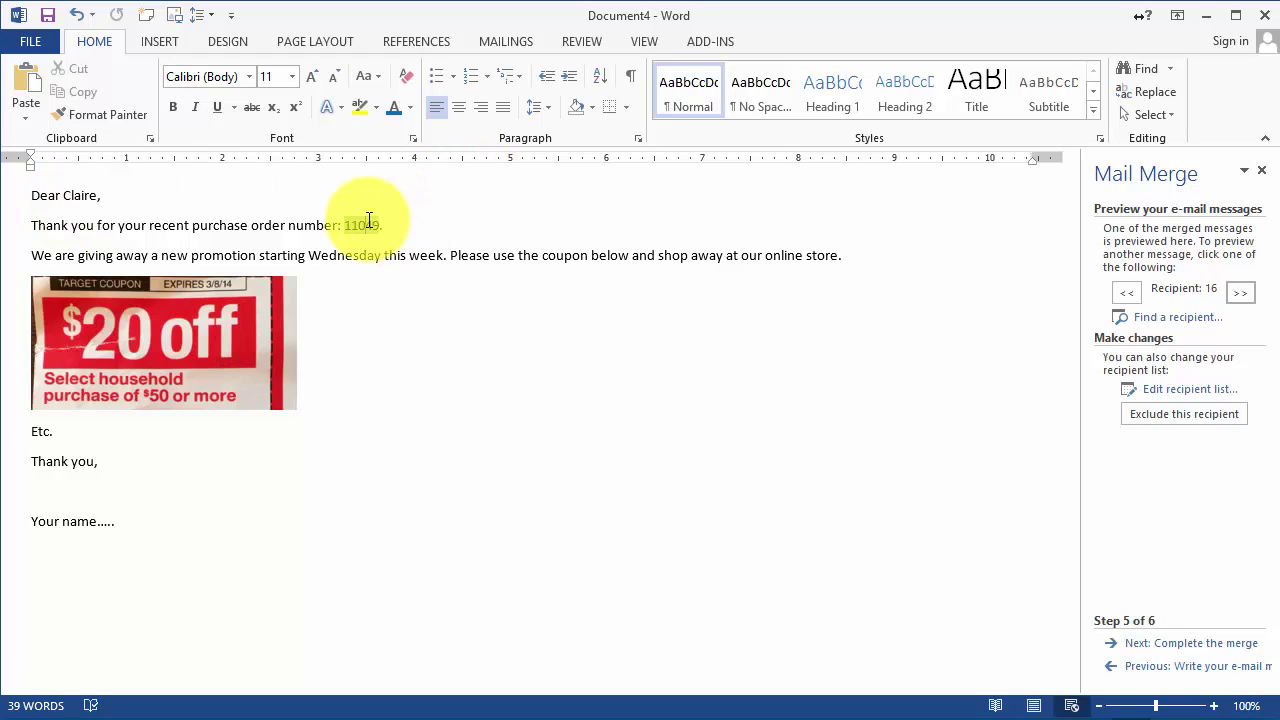
{"action": "left_click", "coordinate": [414, 257]}
{"action": "left_click", "coordinate": [490, 356]}
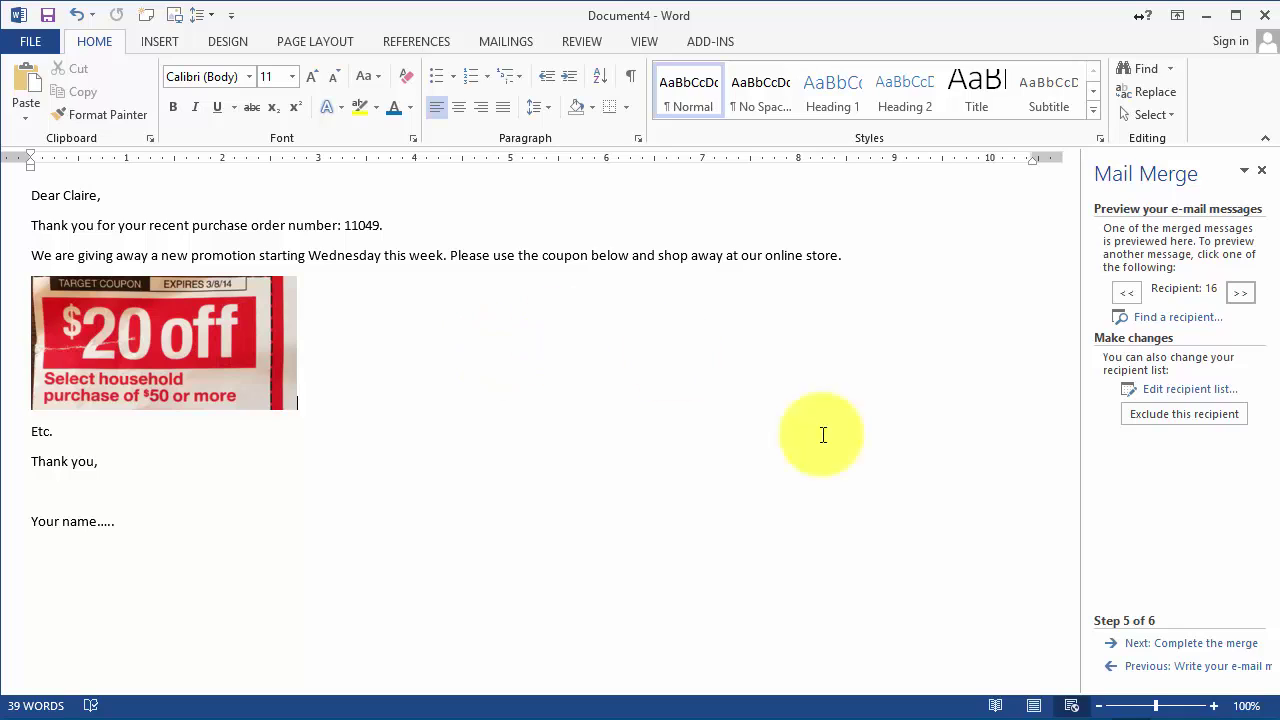
Proceed to completing the merge and set up the e-mail merge to the Email field with subject "New promotion at ....." in HTML format.
{"action": "left_click", "coordinate": [1219, 645]}
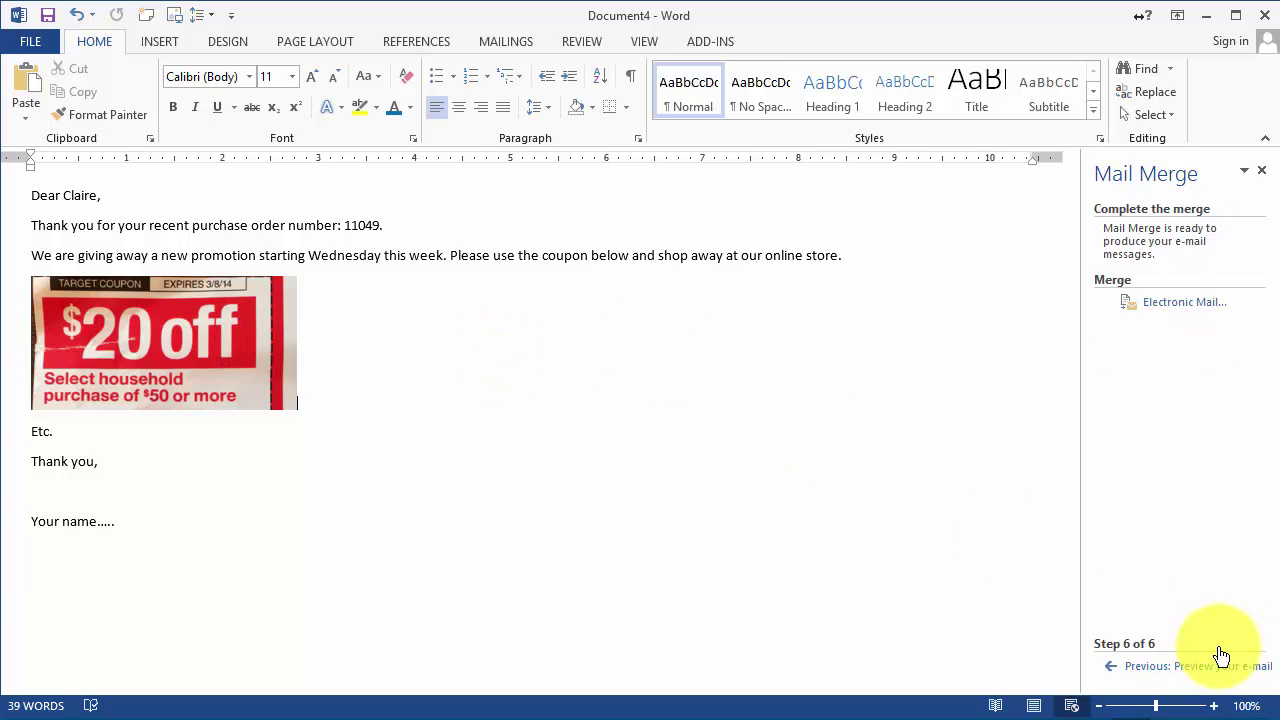
{"action": "left_click", "coordinate": [1188, 314]}
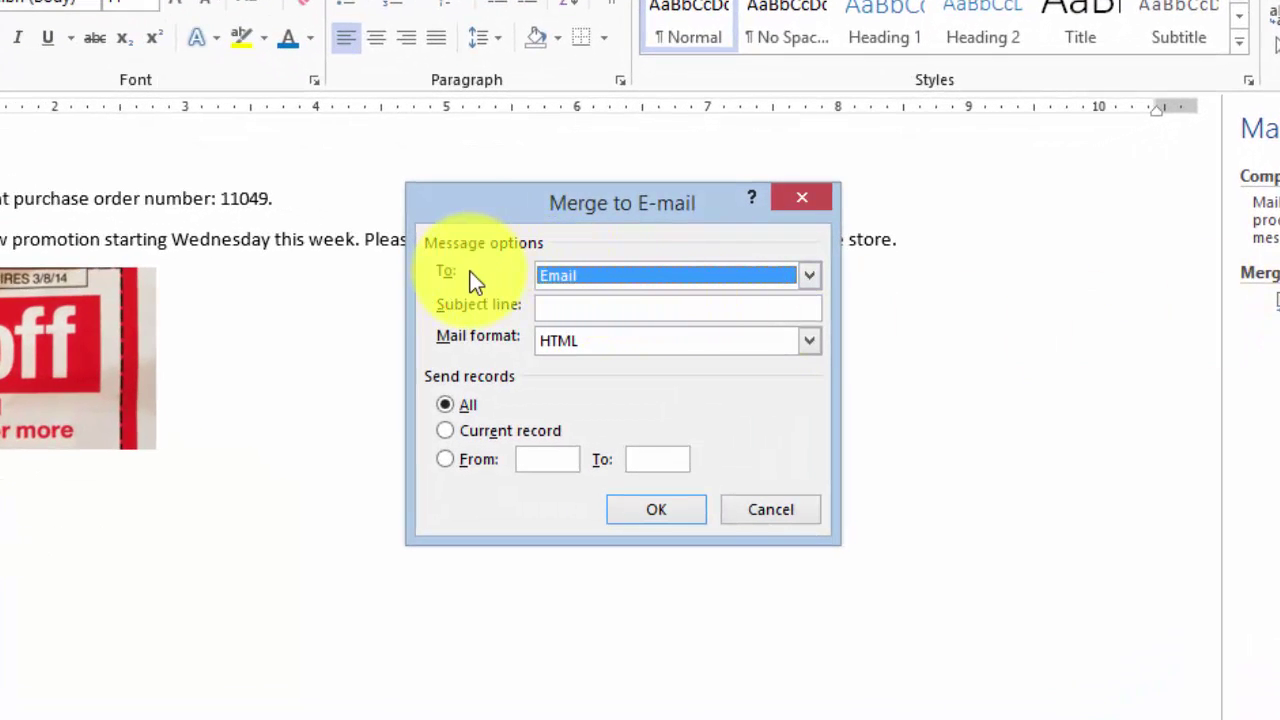
{"action": "left_click", "coordinate": [561, 276]}
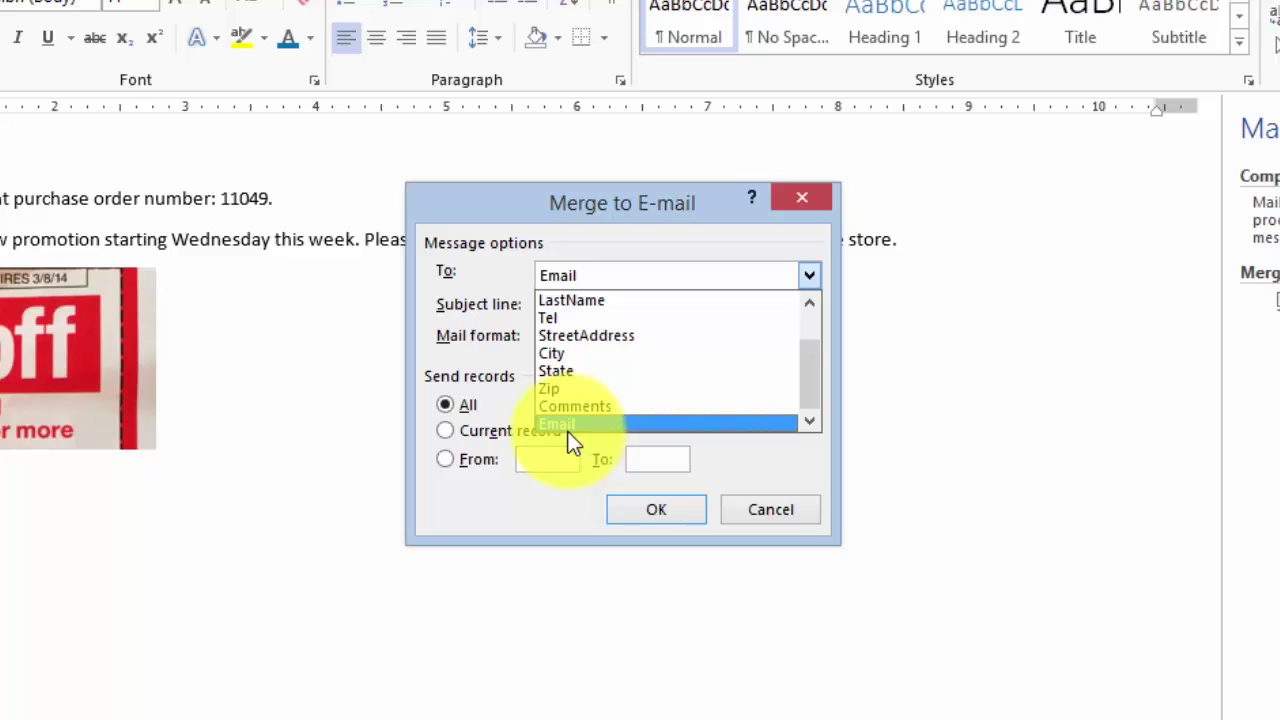
{"action": "left_click", "coordinate": [570, 426]}
{"action": "left_click", "coordinate": [591, 307]}
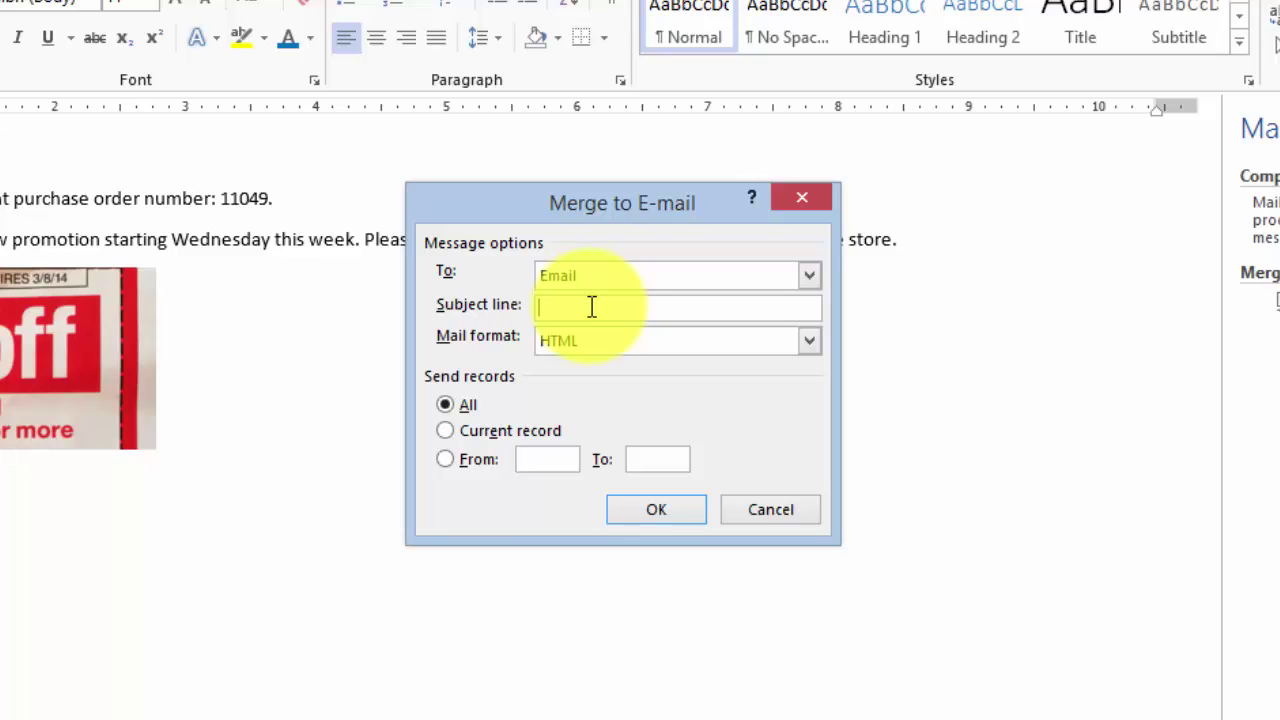
{"action": "type", "text": "New promotion at ....."}
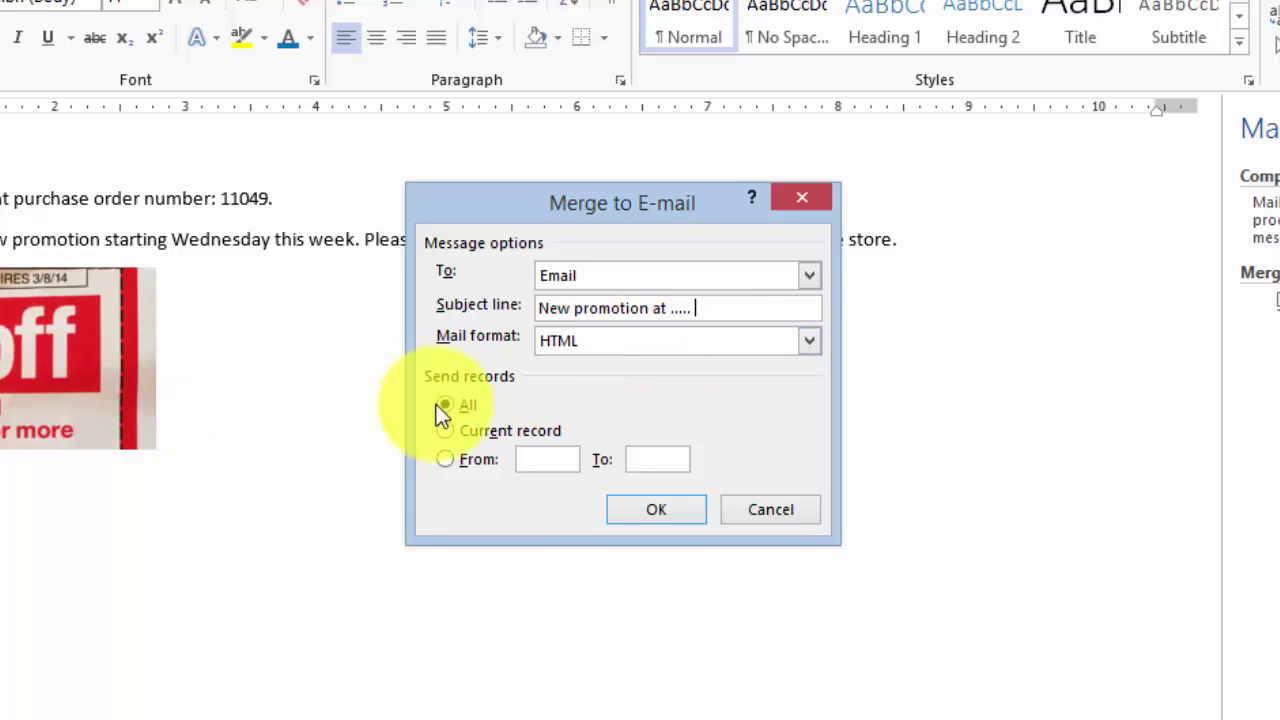
{"action": "left_click", "coordinate": [573, 343]}
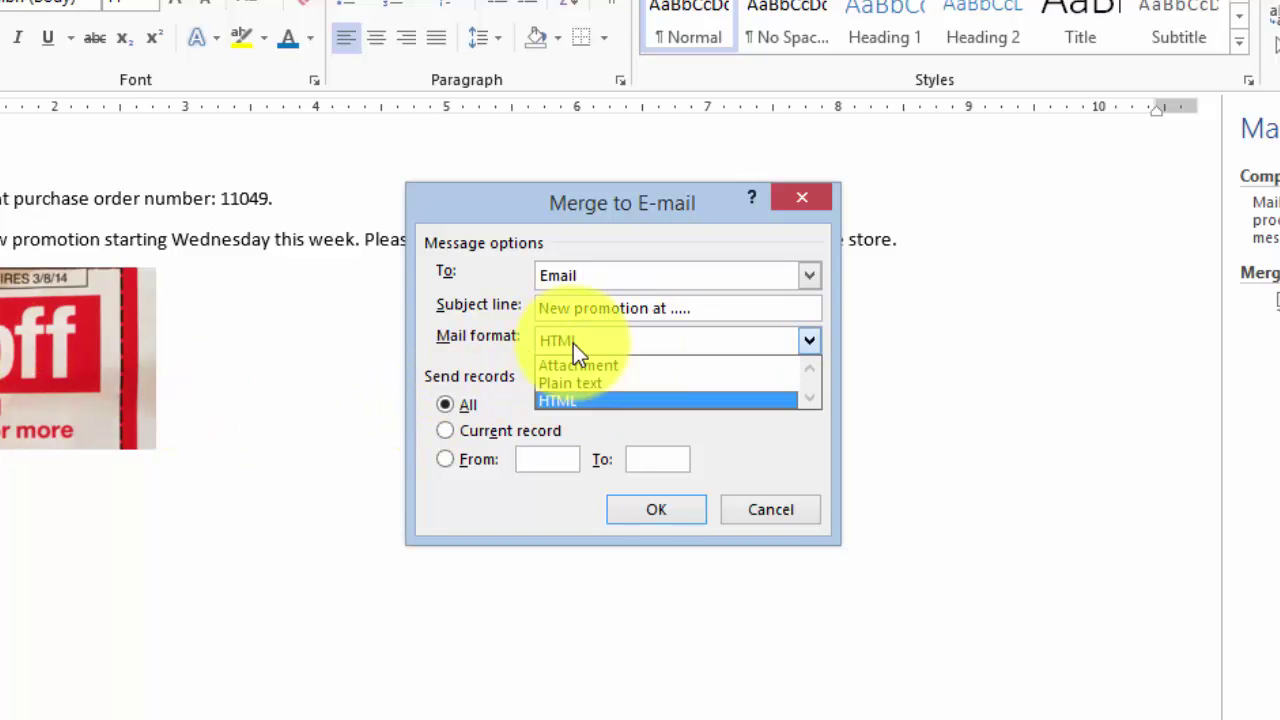
{"action": "left_click", "coordinate": [573, 343]}
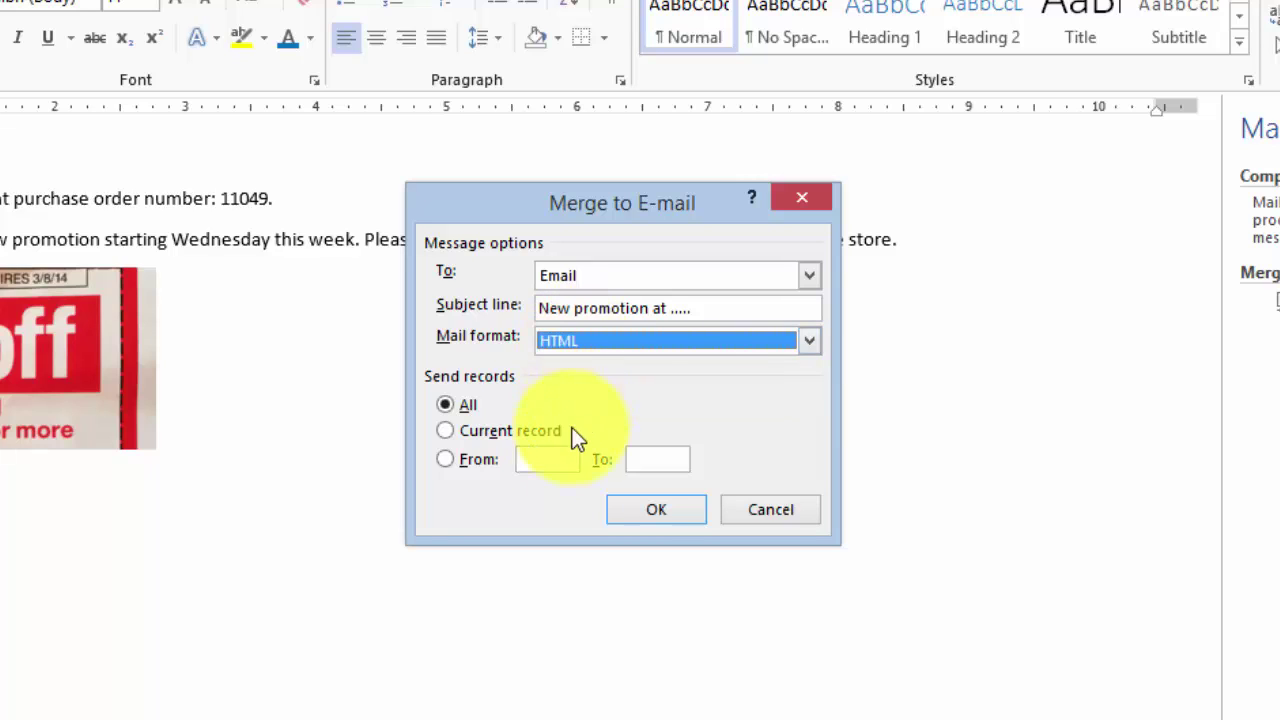
Try to run the e-mail merge for all records, and dismiss the merge settings.
{"action": "left_click", "coordinate": [656, 509]}
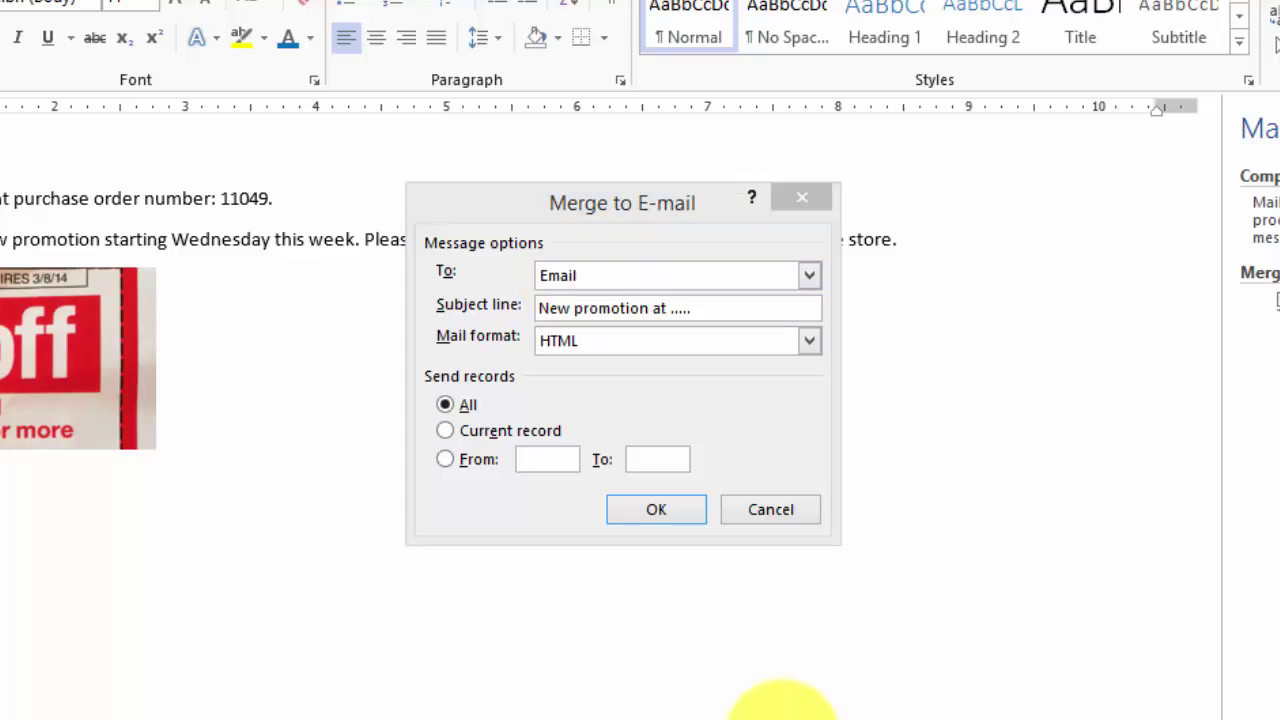
{"action": "left_click", "coordinate": [688, 512]}
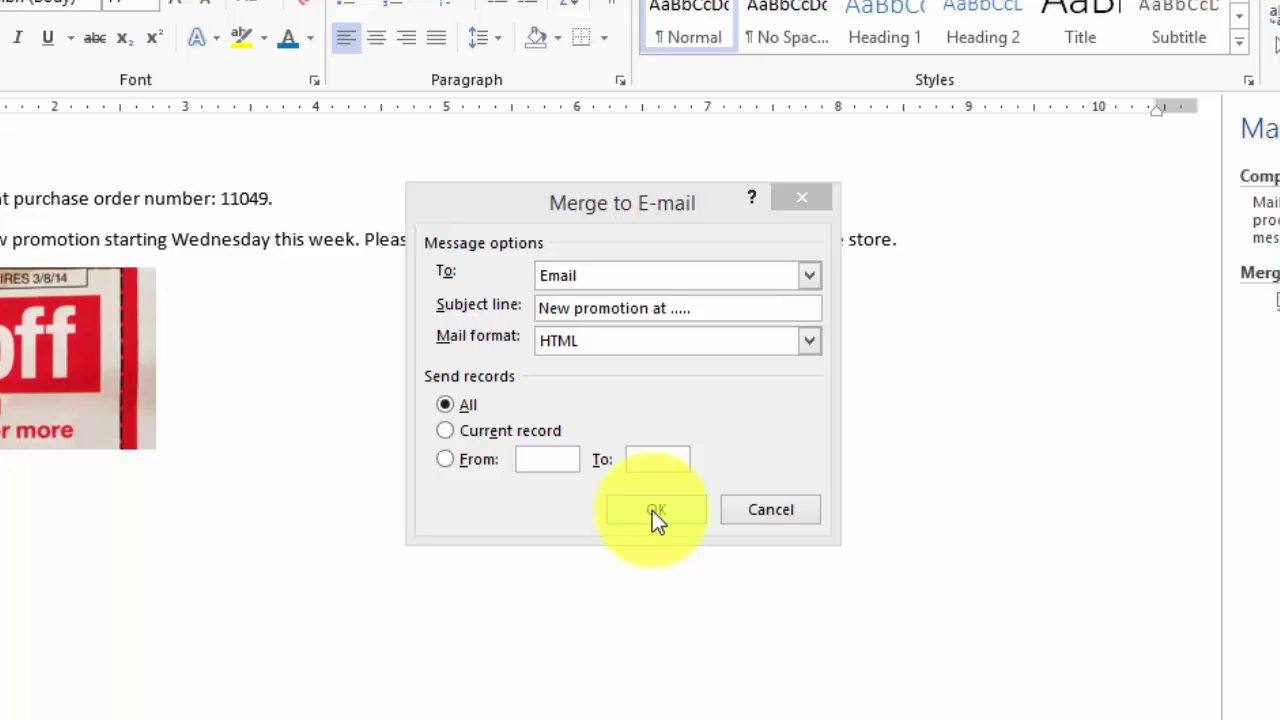
{"action": "left_click", "coordinate": [776, 521]}
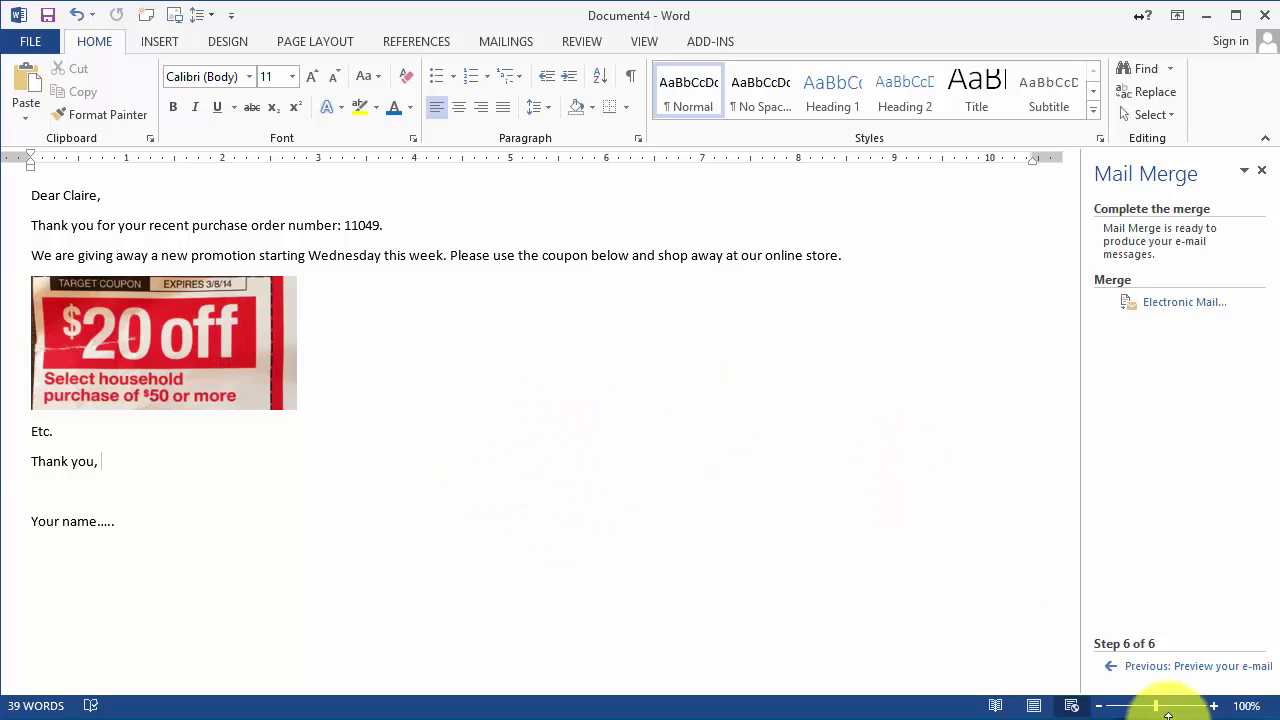
Return to the stage for writing the e-mail message and select the FirstName field in the greeting.
{"action": "left_click", "coordinate": [1152, 668]}
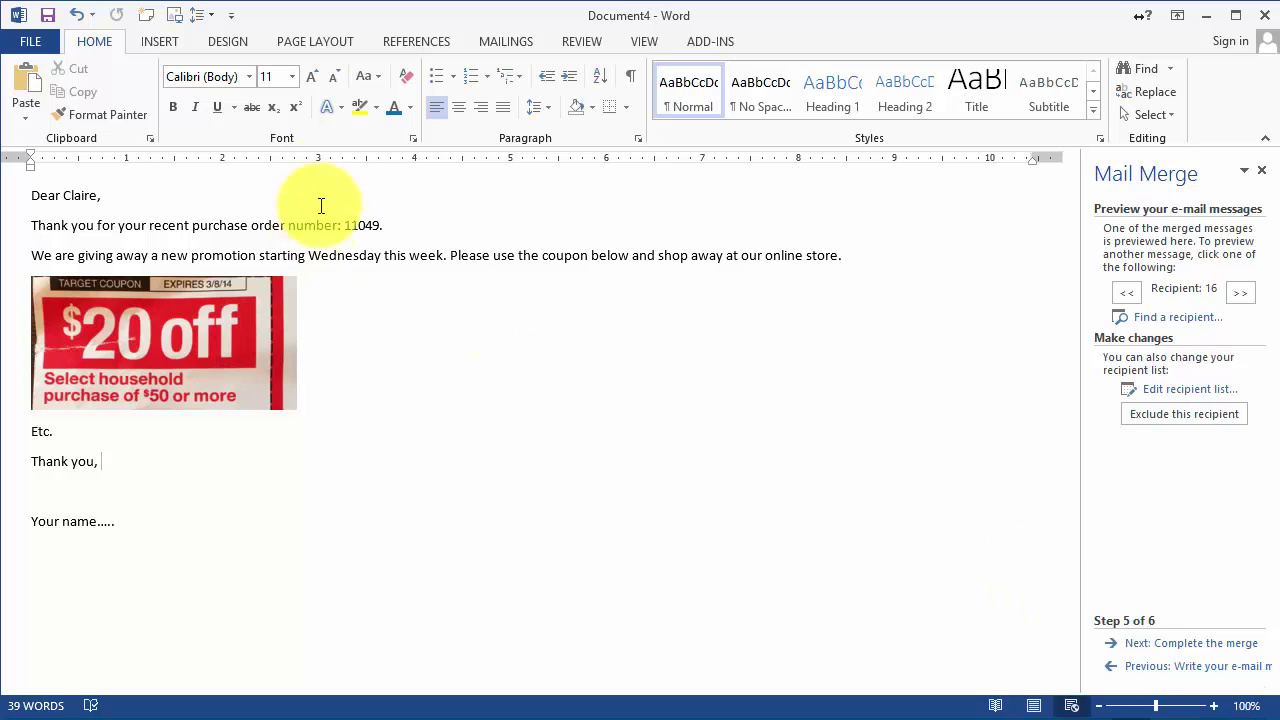
{"action": "left_click", "coordinate": [1148, 668]}
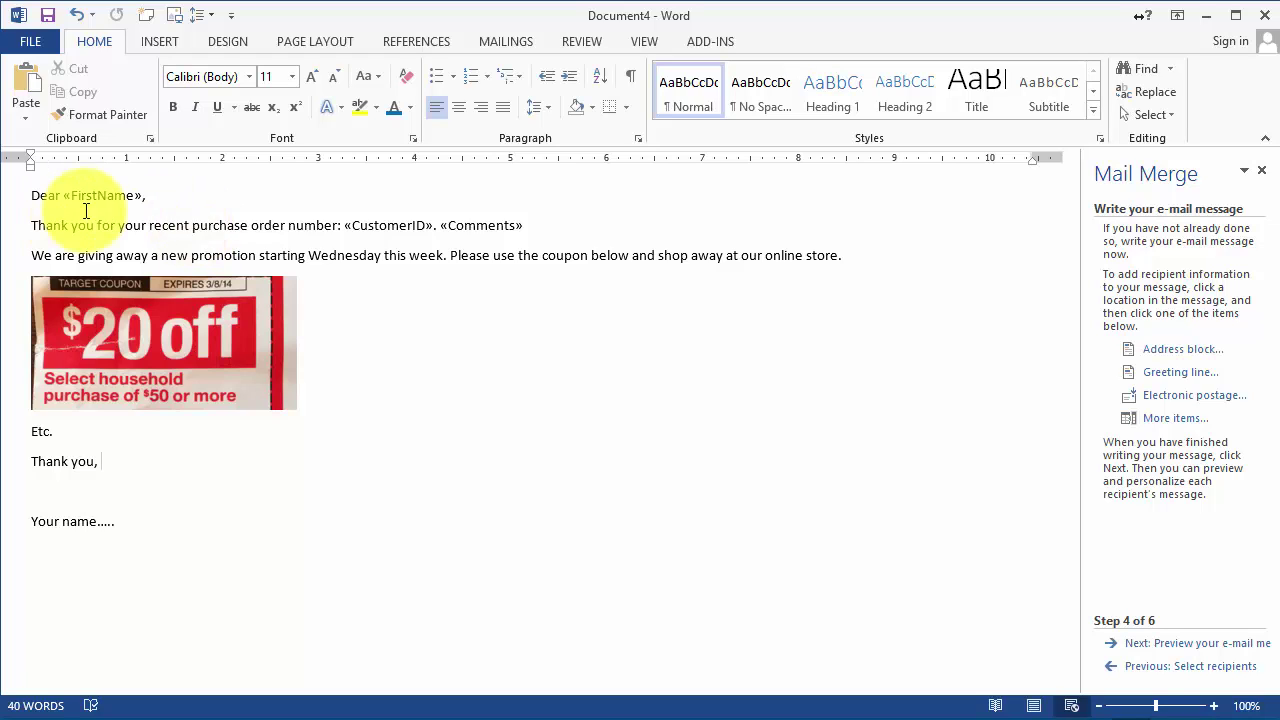
{"action": "left_click", "coordinate": [140, 197]}
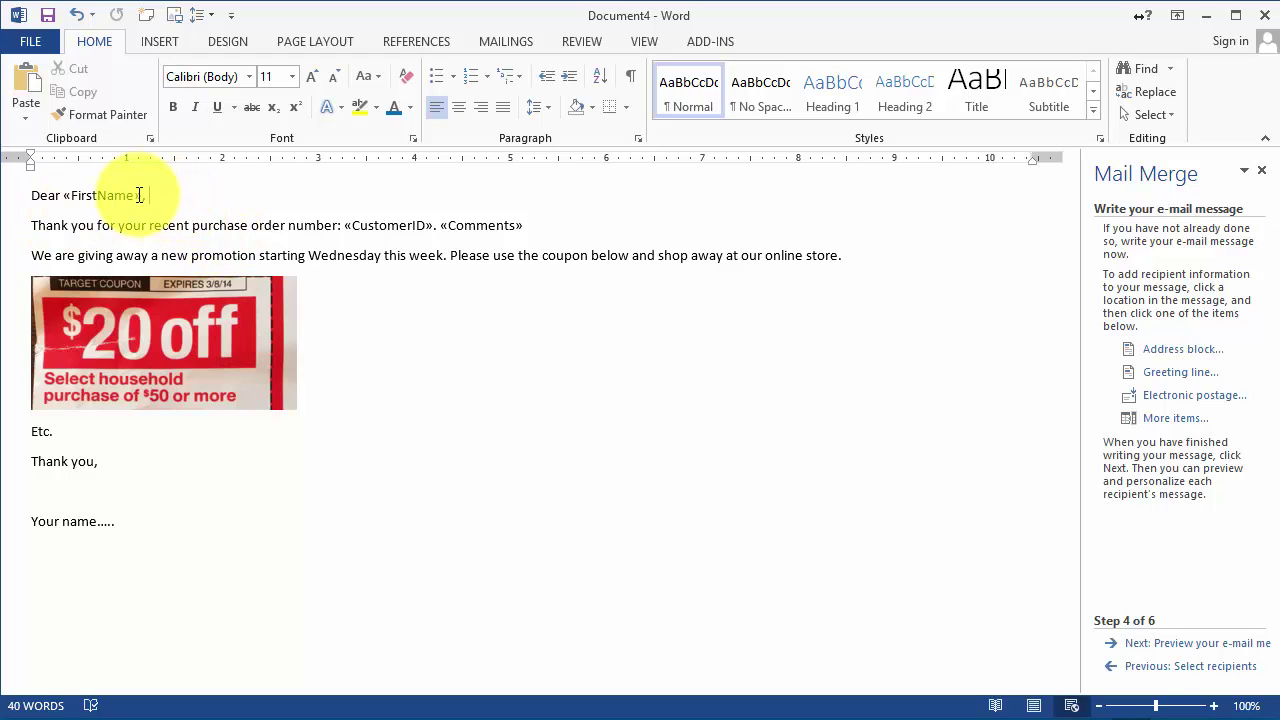
{"action": "type", "text": ","}
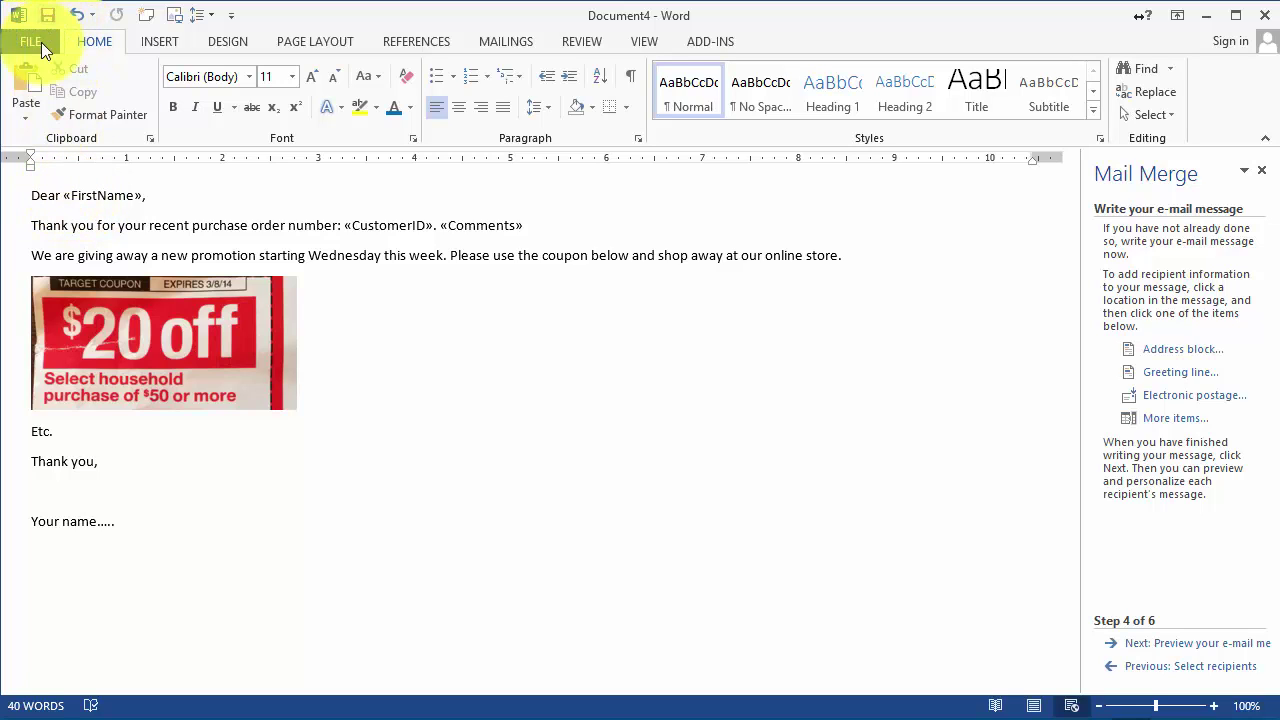
{"action": "left_click", "coordinate": [81, 196]}
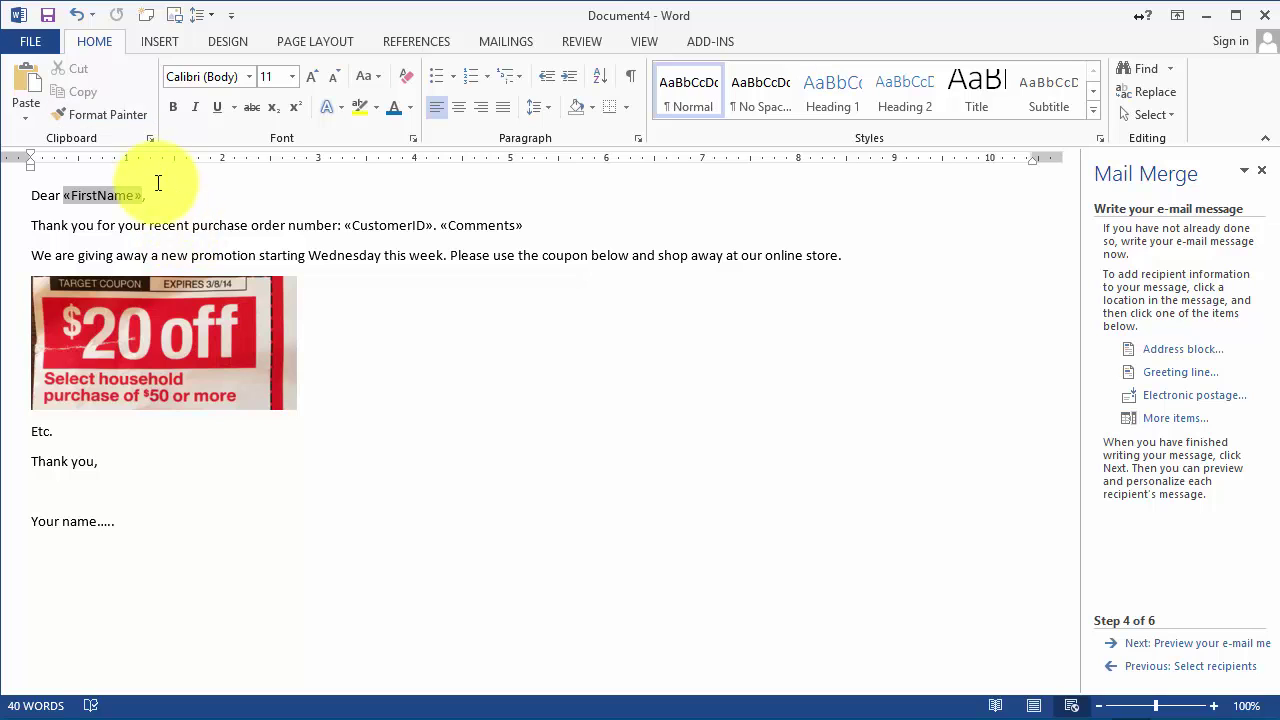
Save the document as Sample email in the Week 3 folder and close it.
{"action": "left_click", "coordinate": [47, 15]}
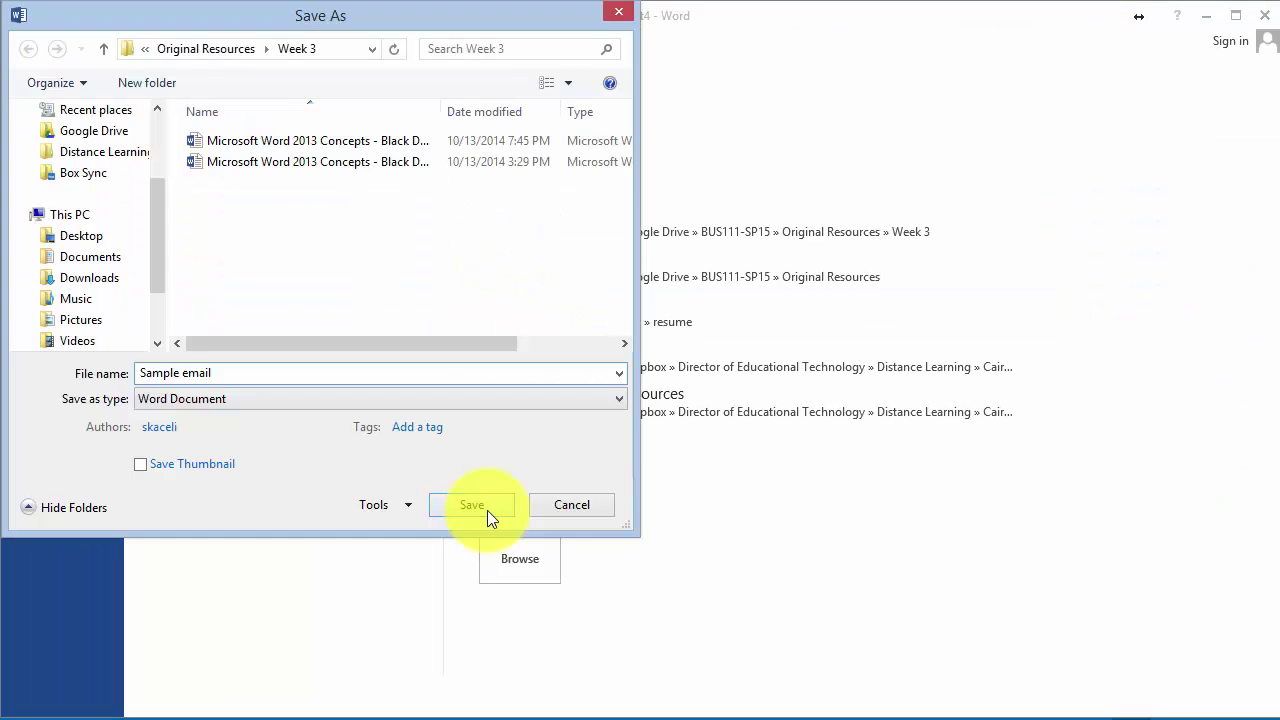
{"action": "left_click", "coordinate": [487, 510]}
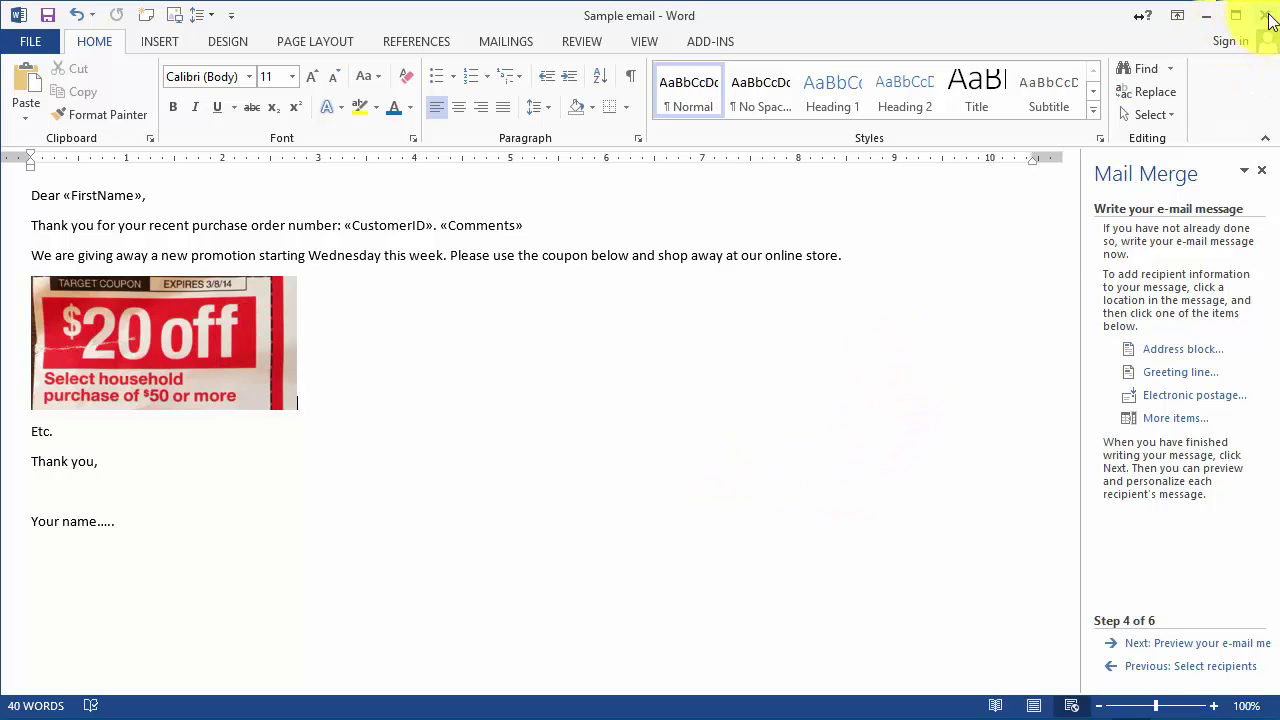
{"action": "left_click", "coordinate": [1267, 17]}
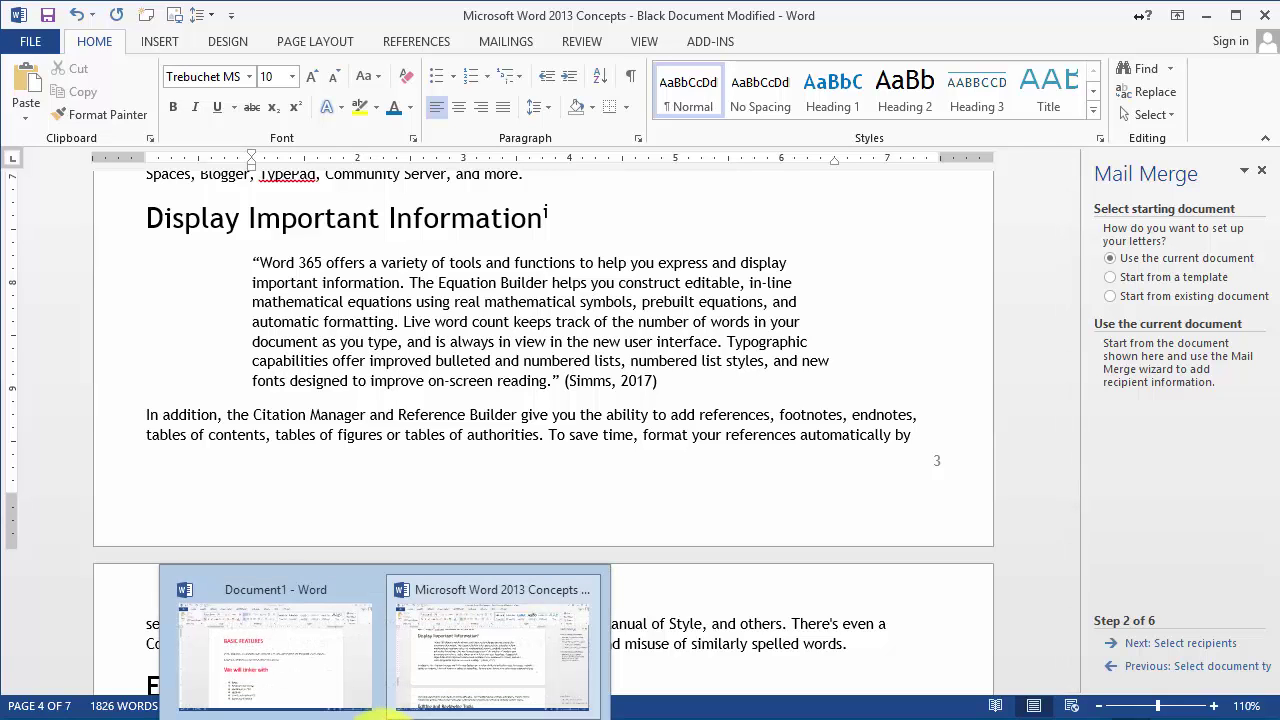
Start a new Word window with a blank document and reopen Sample email from the recent documents, allowing its Customer data query.
{"action": "right_click", "coordinate": [380, 718]}
{"action": "left_click", "coordinate": [336, 658]}
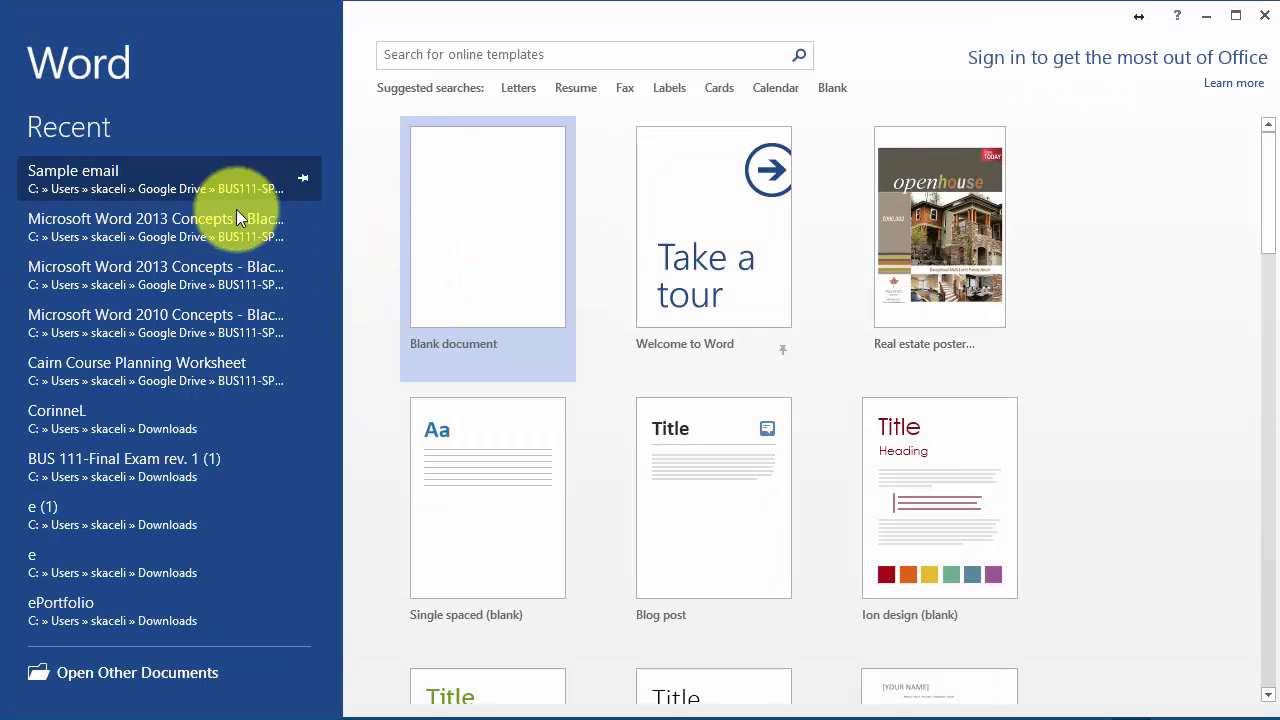
{"action": "left_click", "coordinate": [480, 204]}
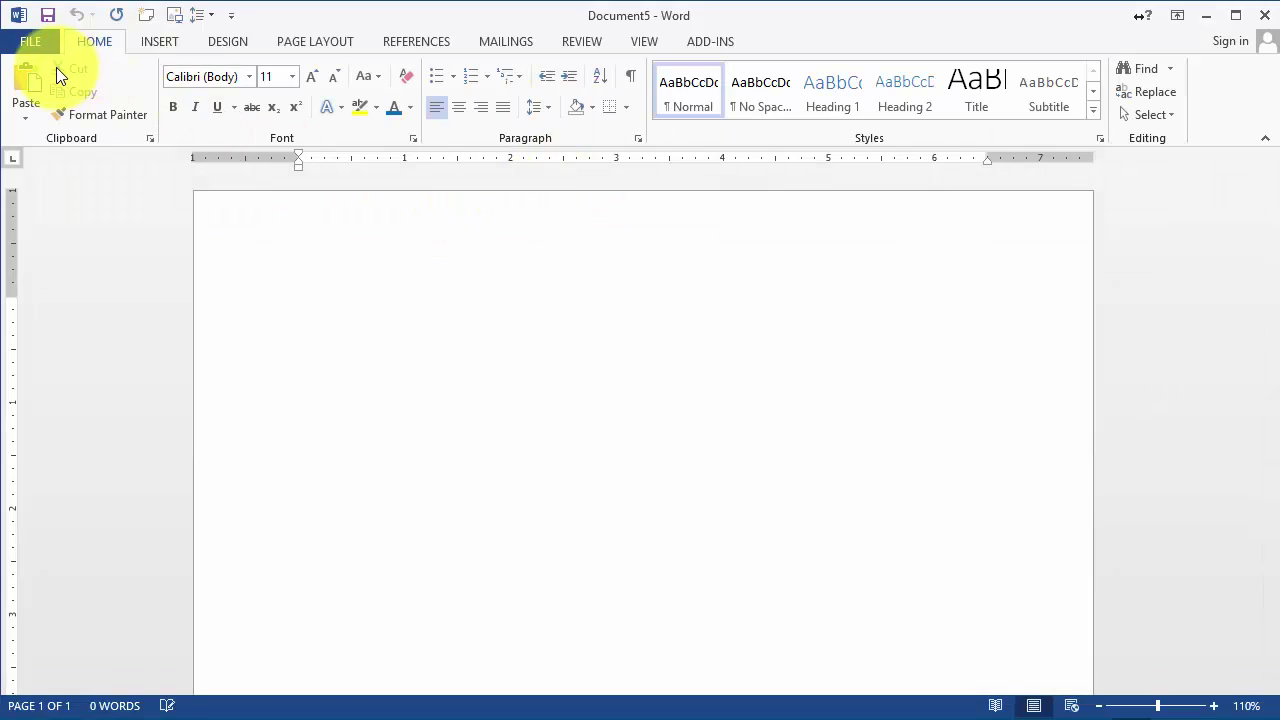
{"action": "left_click", "coordinate": [36, 42]}
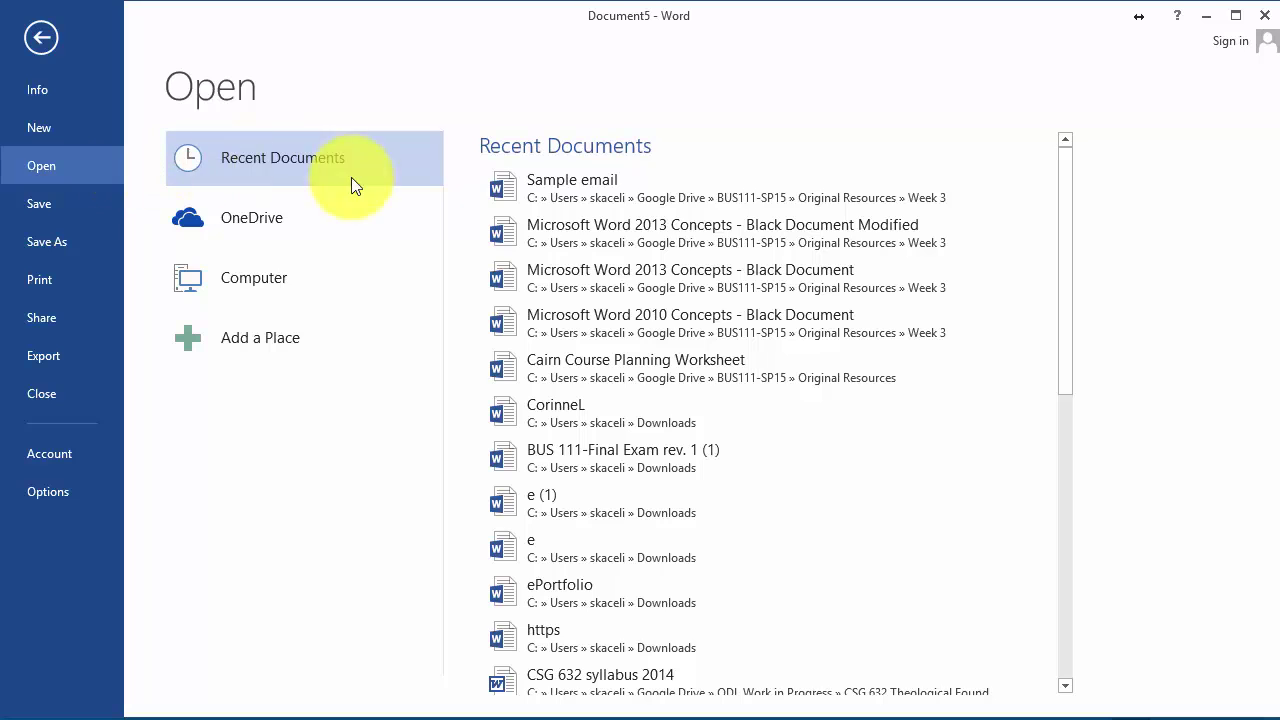
{"action": "left_click", "coordinate": [589, 182]}
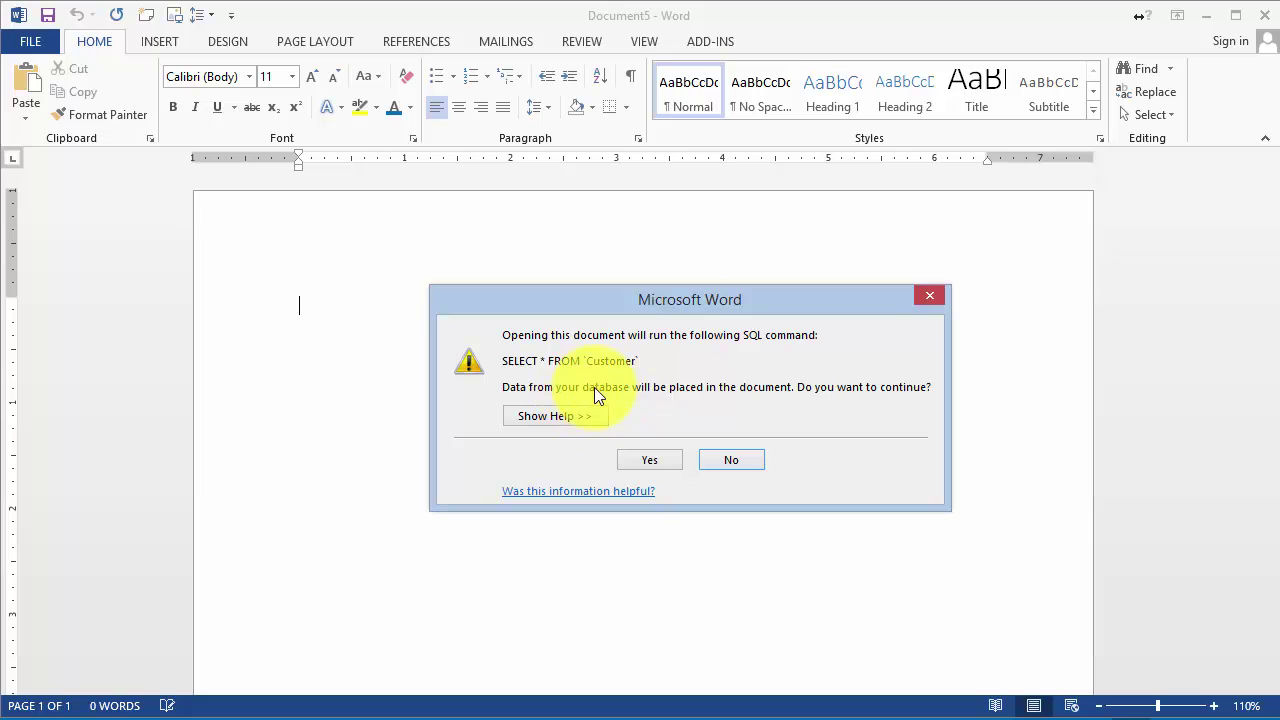
{"action": "left_click", "coordinate": [664, 460]}
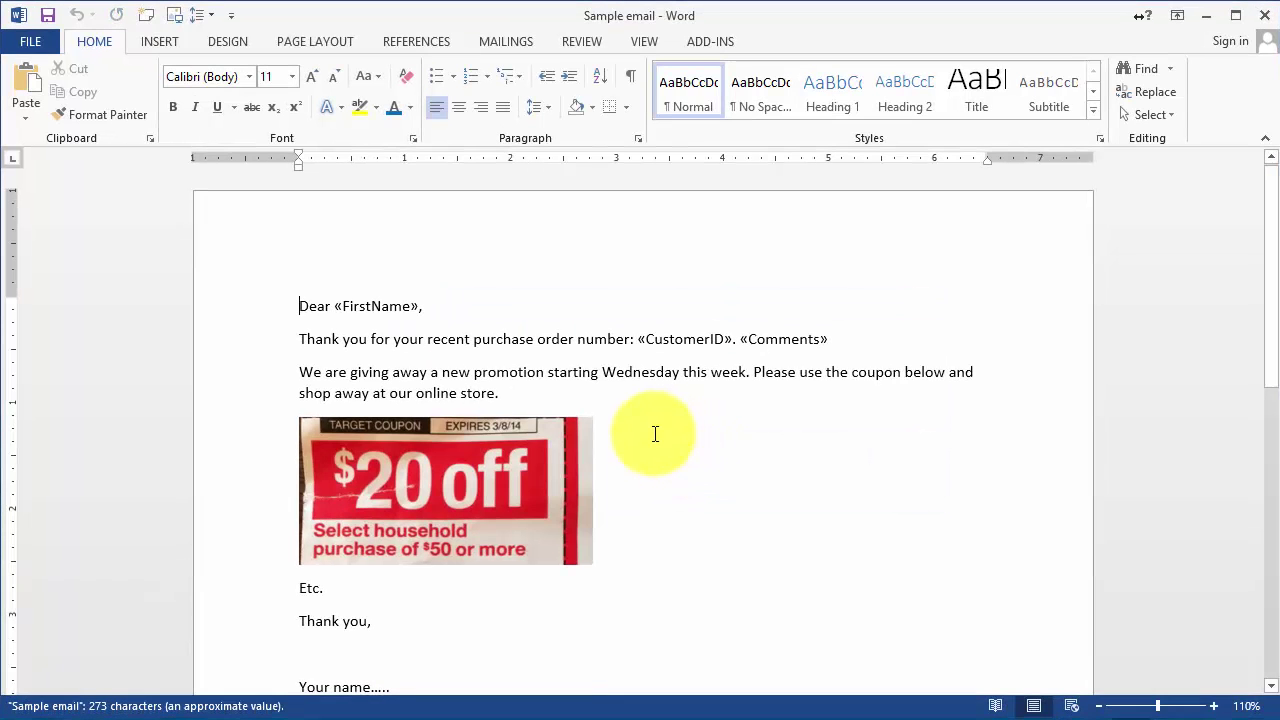
Start the Step-by-Step Mail Merge Wizard for the reopened document and advance it to the e-mail message preview.
{"action": "left_click", "coordinate": [563, 295]}
{"action": "left_click", "coordinate": [506, 41]}
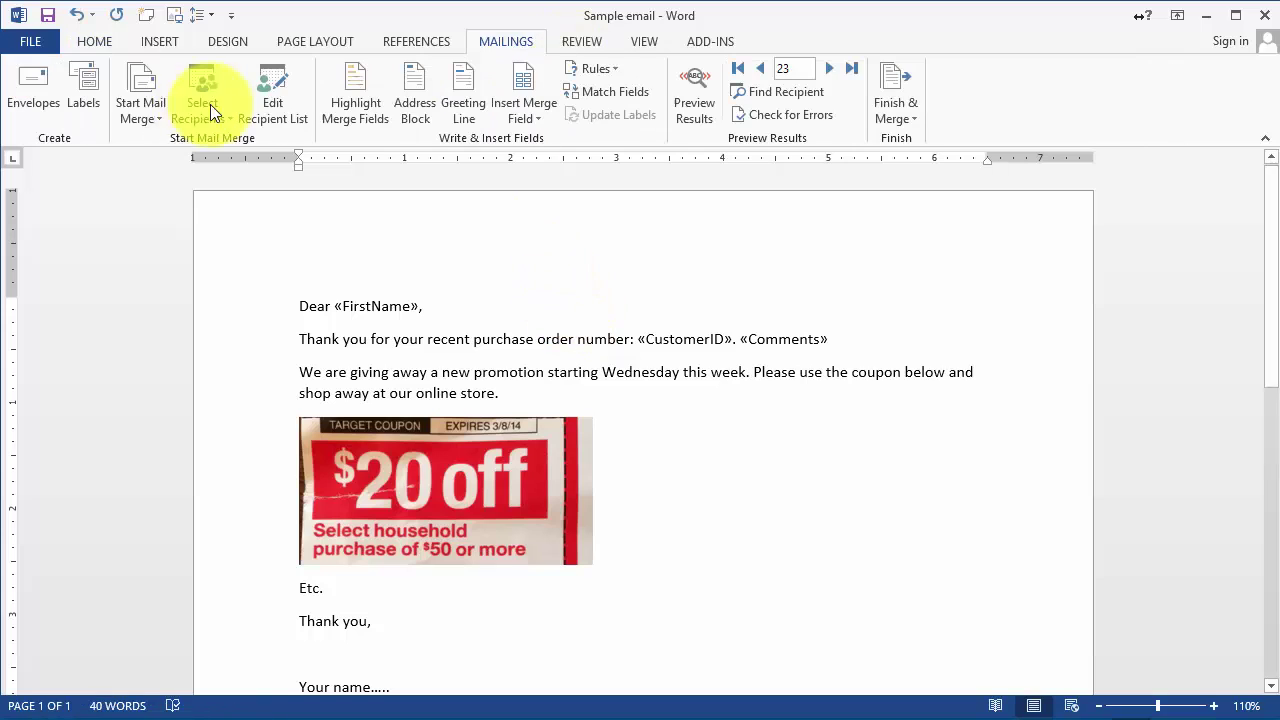
{"action": "left_click", "coordinate": [139, 92]}
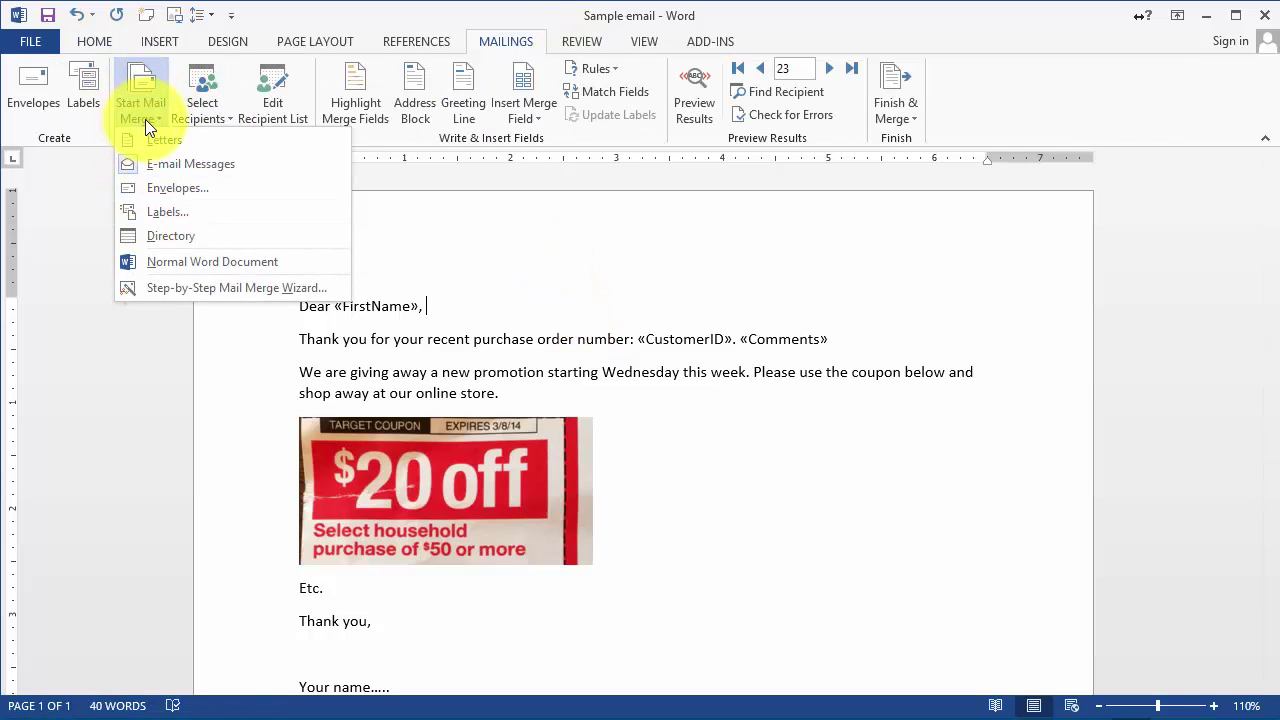
{"action": "left_click", "coordinate": [229, 287]}
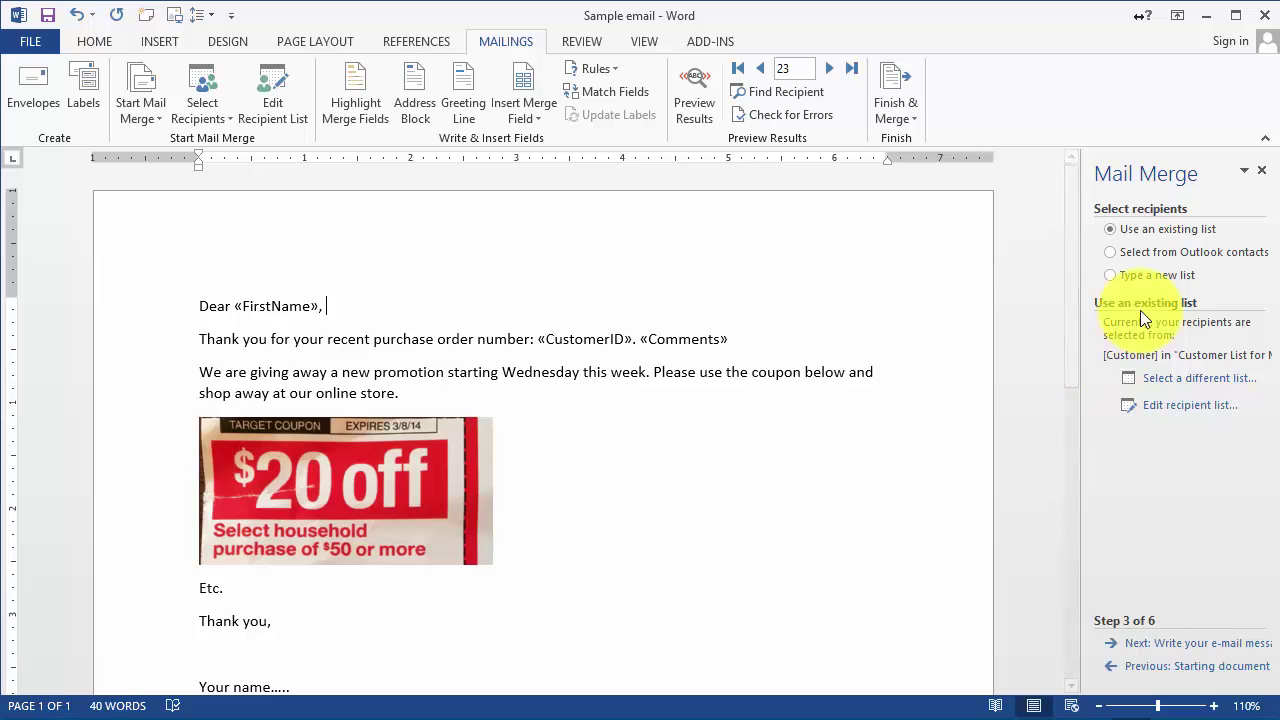
{"action": "left_click", "coordinate": [1204, 648]}
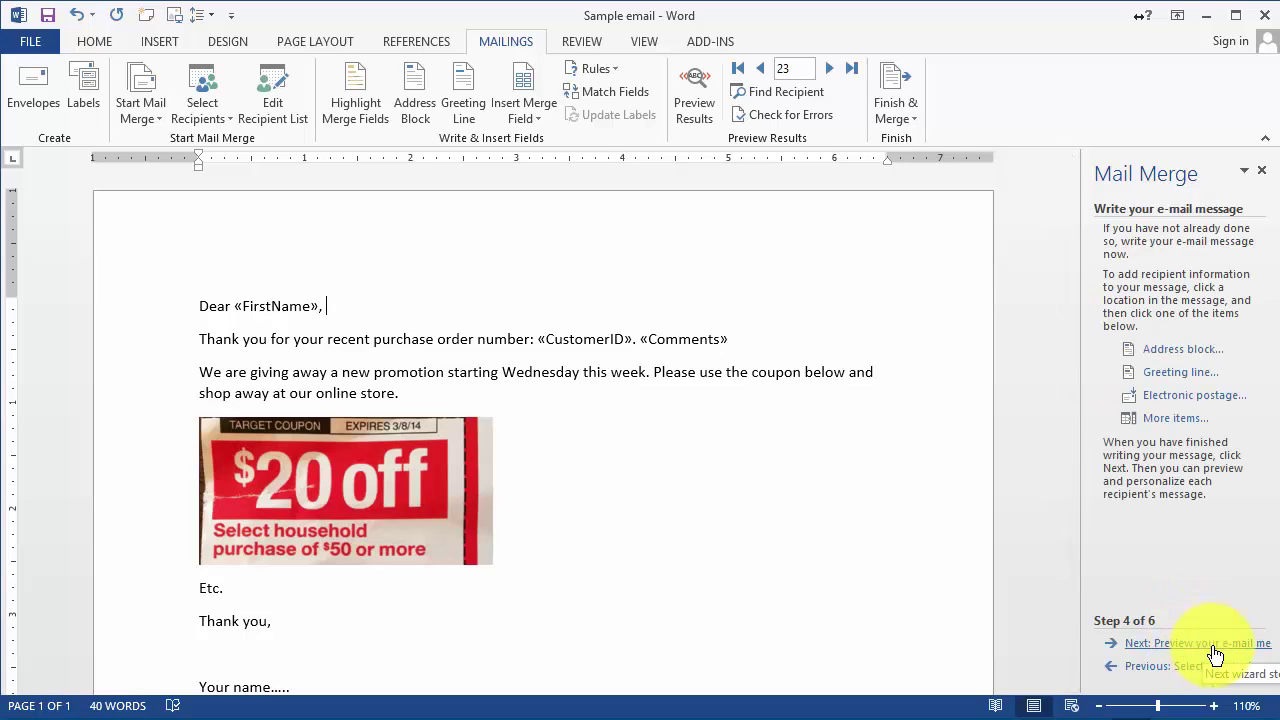
{"action": "left_click", "coordinate": [1205, 645]}
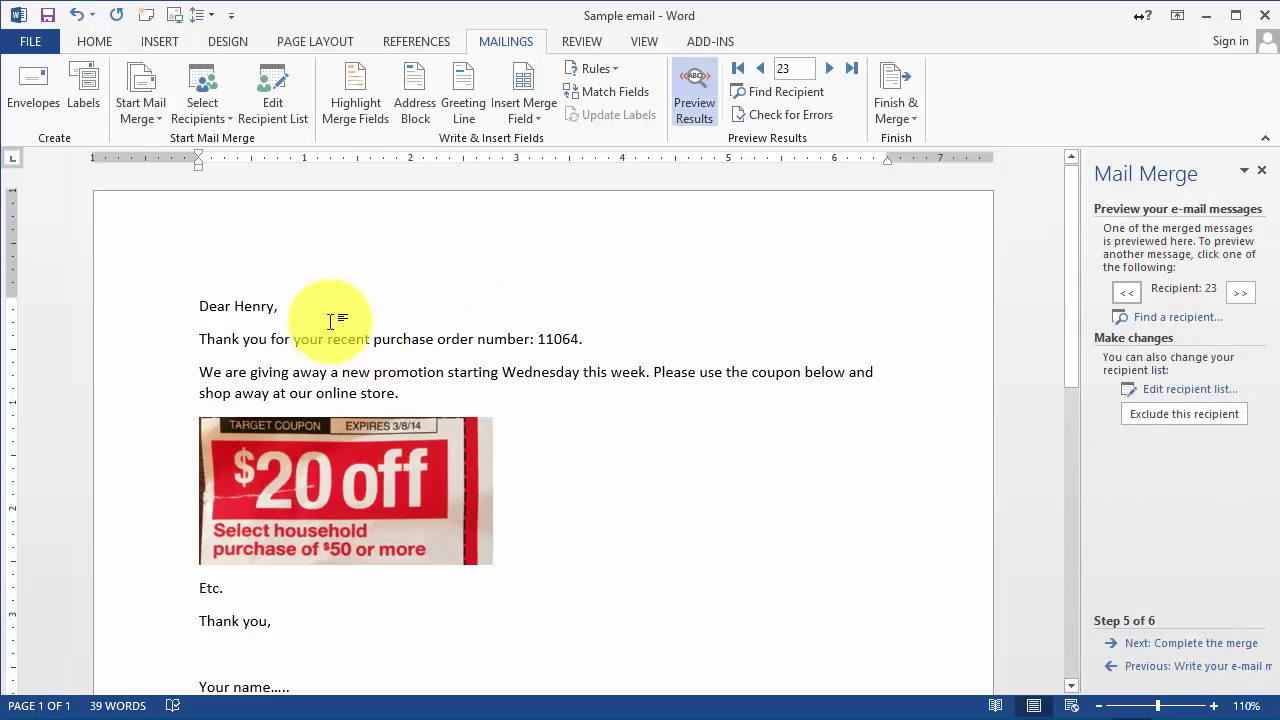
Preview the merged messages through recipient 33 and advance the wizard to the electronic mail merge at its final stage.
{"action": "left_click", "coordinate": [831, 69]}
{"action": "left_click", "coordinate": [831, 69]}
{"action": "left_click", "coordinate": [831, 69]}
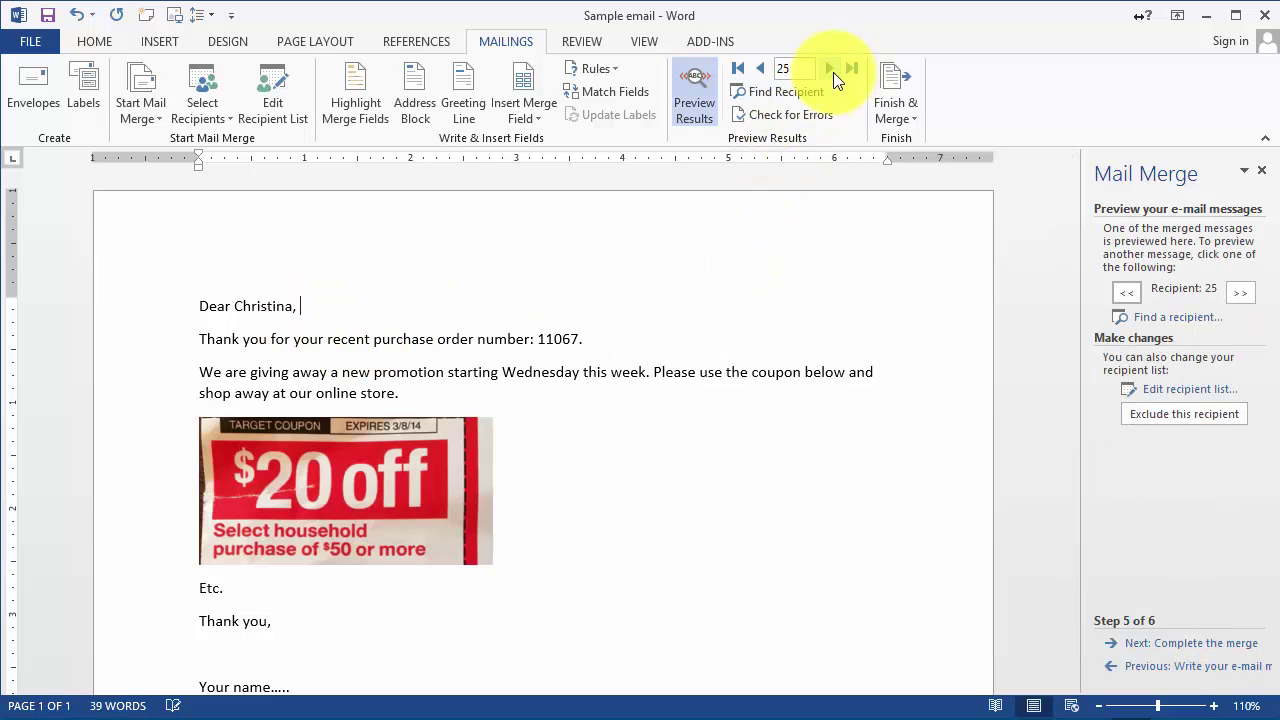
{"action": "left_click", "coordinate": [831, 69]}
{"action": "left_click", "coordinate": [831, 69]}
{"action": "left_click", "coordinate": [831, 69]}
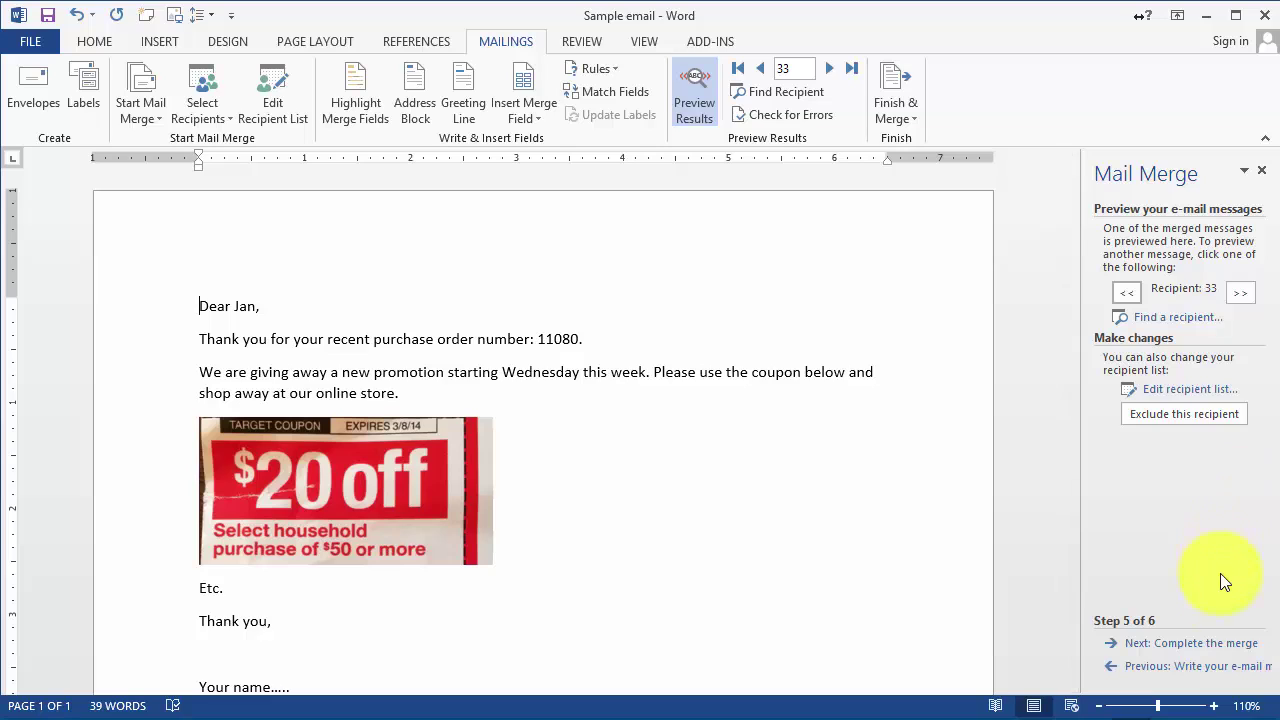
{"action": "left_click", "coordinate": [1210, 645]}
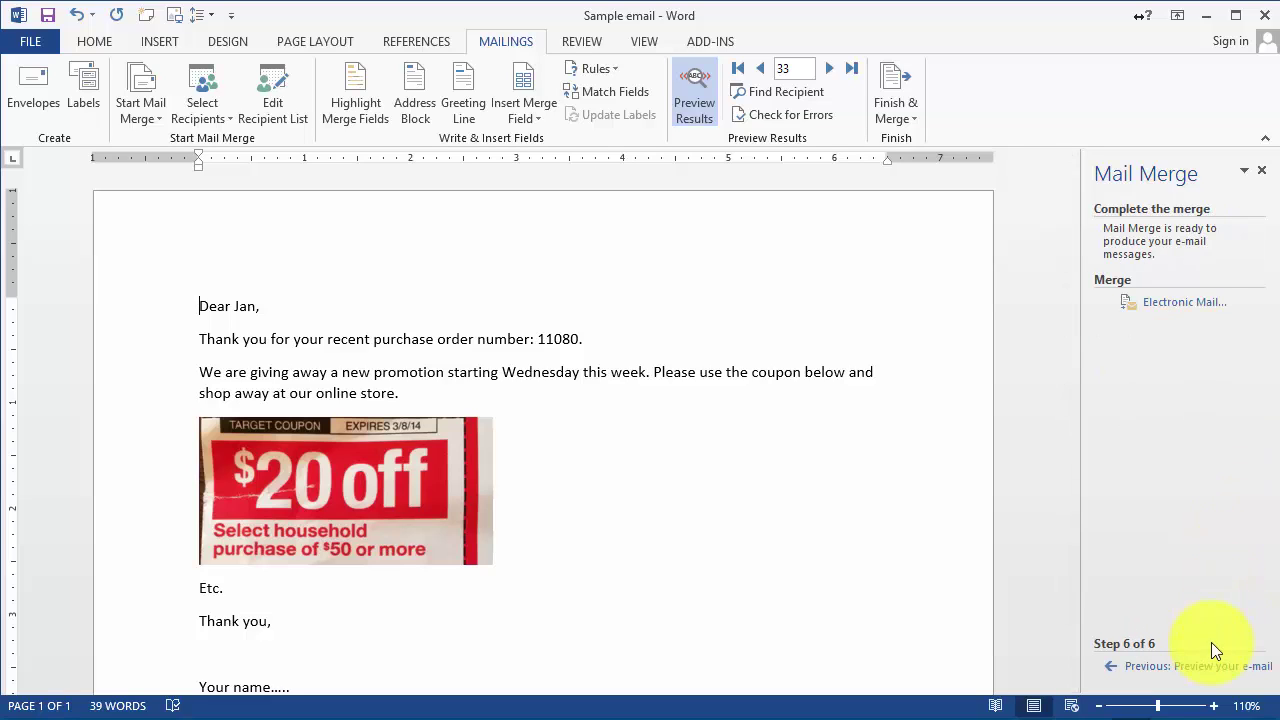
{"action": "left_click", "coordinate": [1185, 303]}
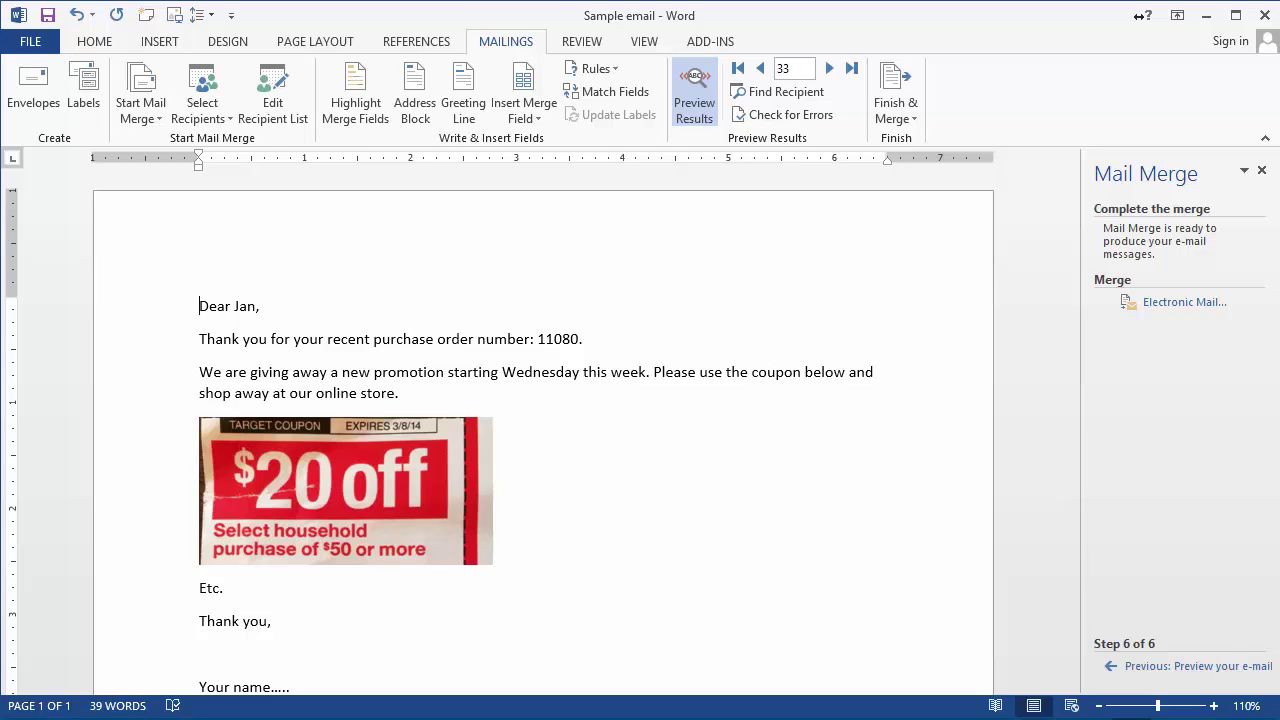